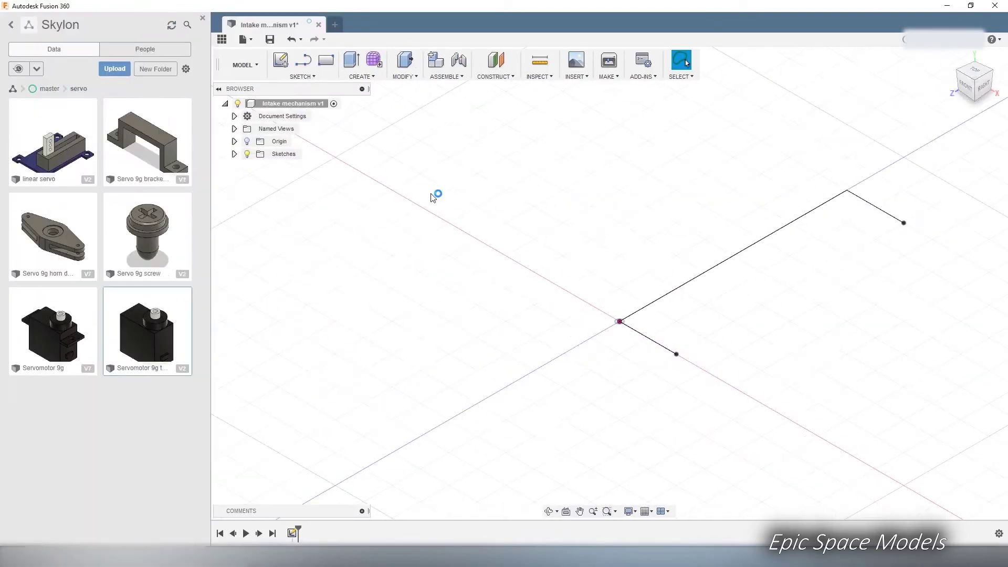
Start a joint to align the M4 nut with the servo shaft.
key(j)
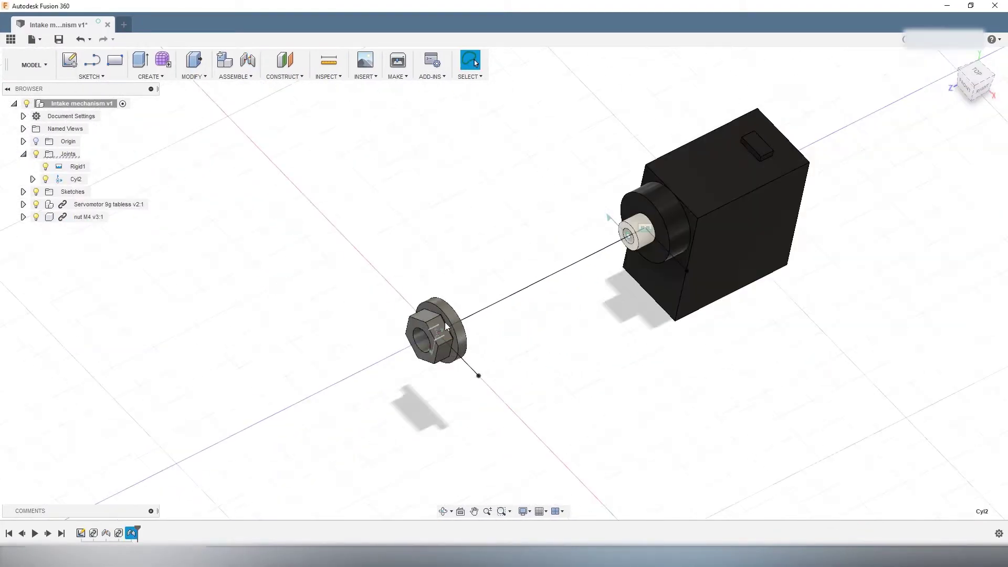
Finish the shaft profile sketch and revolve it into the lead screw.
click(234, 76)
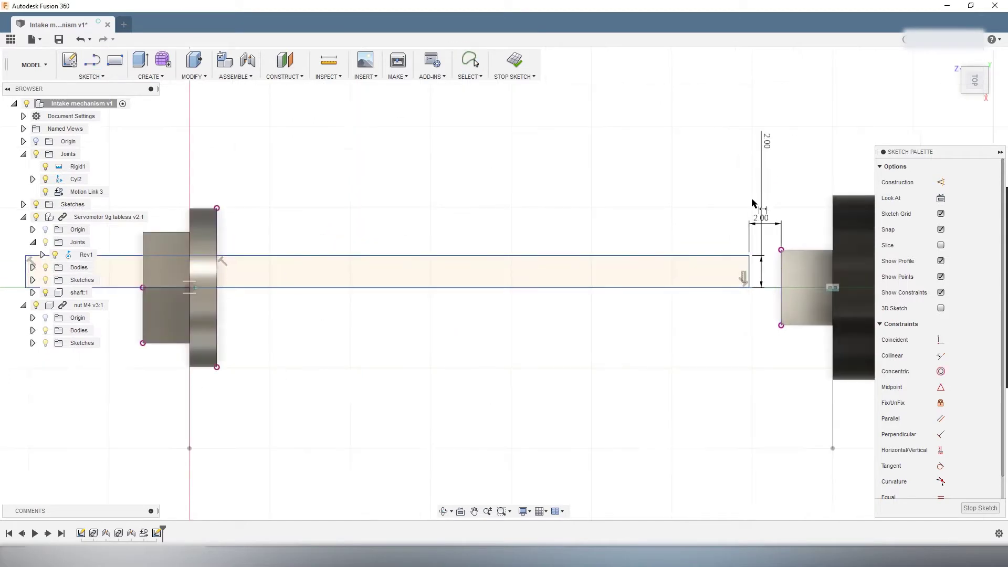
key(Escape)
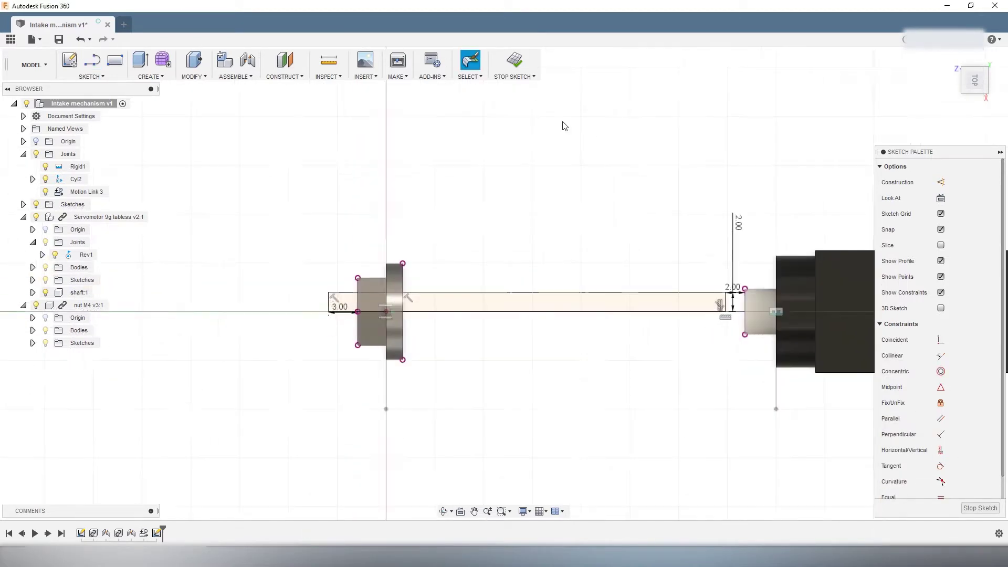
key(r)
Apply a material appearance to the lead screw and bring up the coupling:1 component options.
key(a)
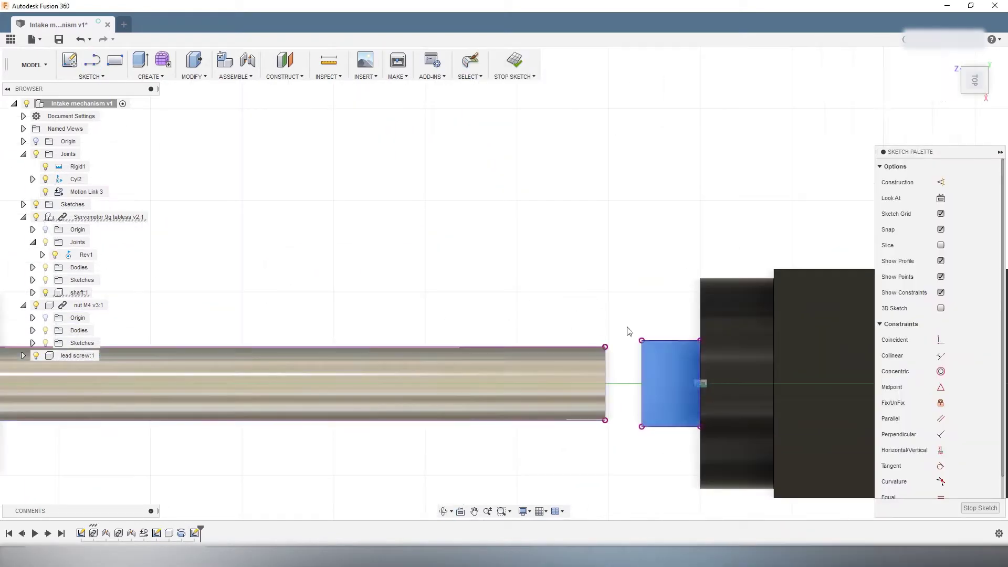
scroll(682, 315, up, 2)
scroll(669, 362, up, 1)
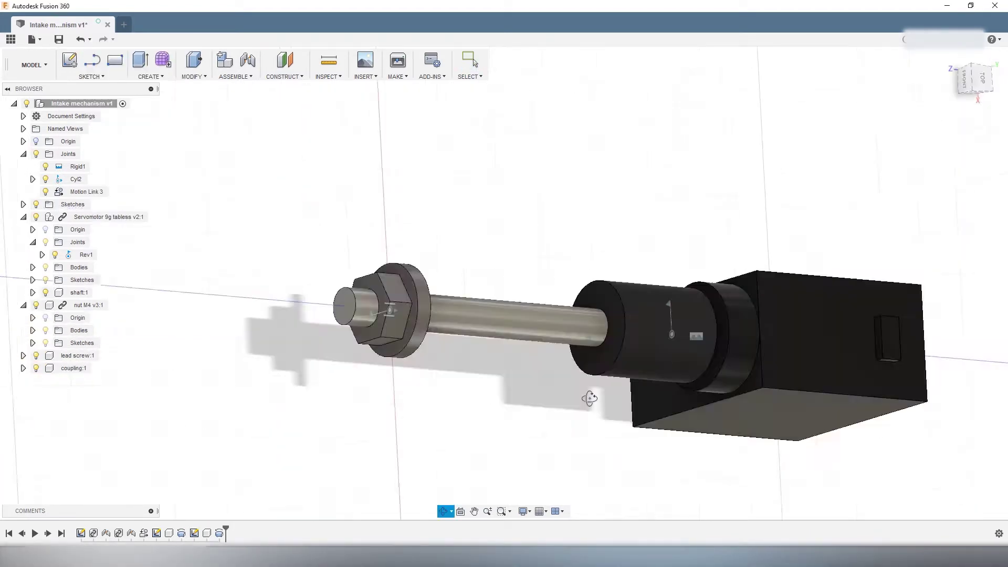
right_click(66, 369)
Make the coupling translucent and begin sketching the magnet circle, viewed along the shaft.
click(231, 399)
scroll(598, 305, up, 3)
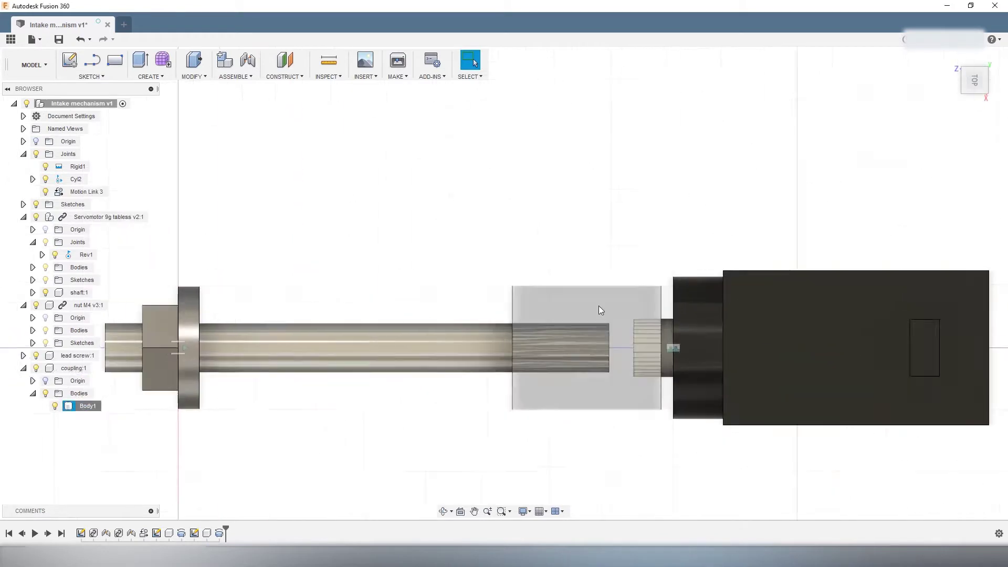
shift+middle_drag(514, 367, 238, 432)
key(c)
click(525, 262)
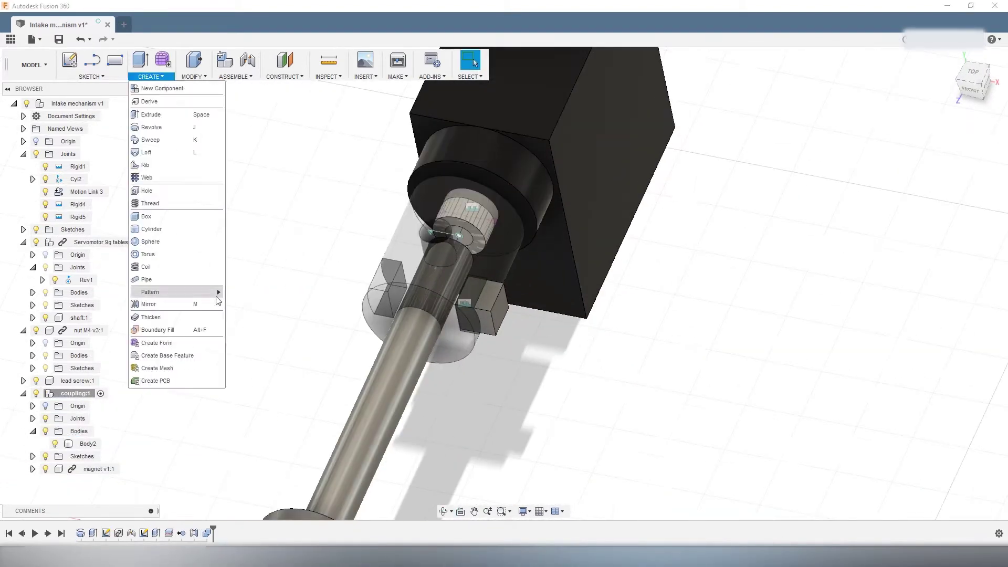
Confirm the second magnet pattern, then extrude the 2 mm circle into the rod:1 guide rod.
key(Return)
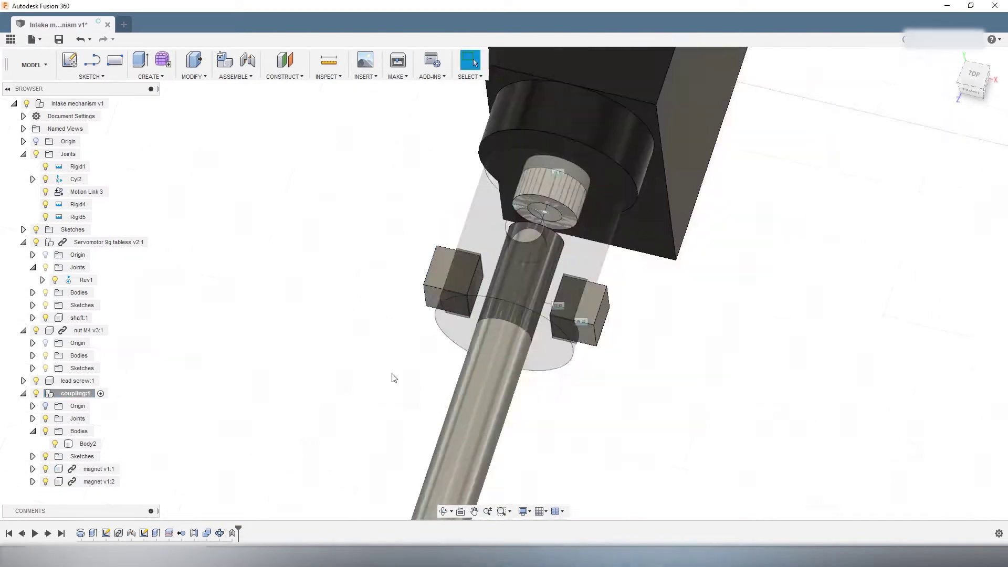
shift+middle_drag(393, 375, 352, 298)
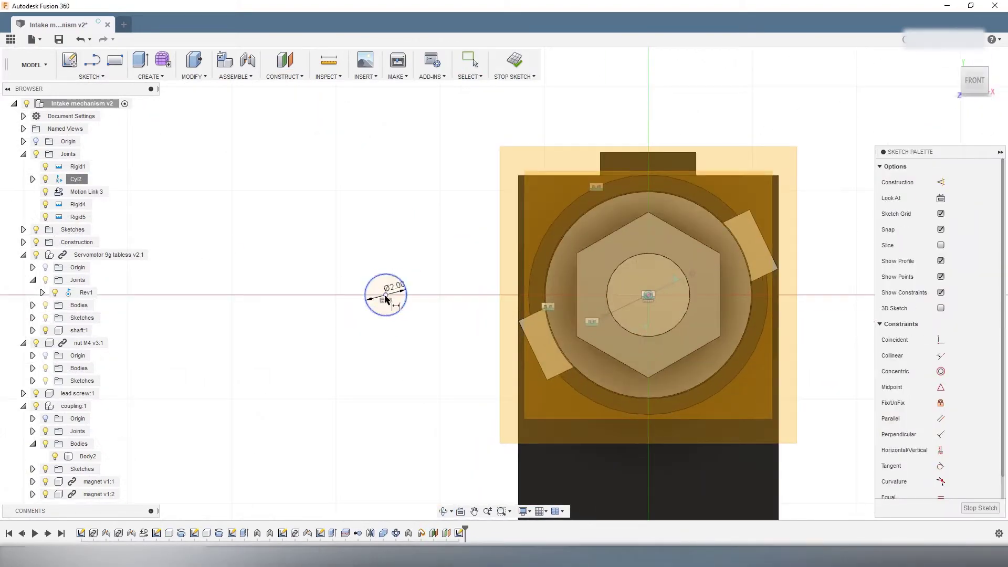
key(e)
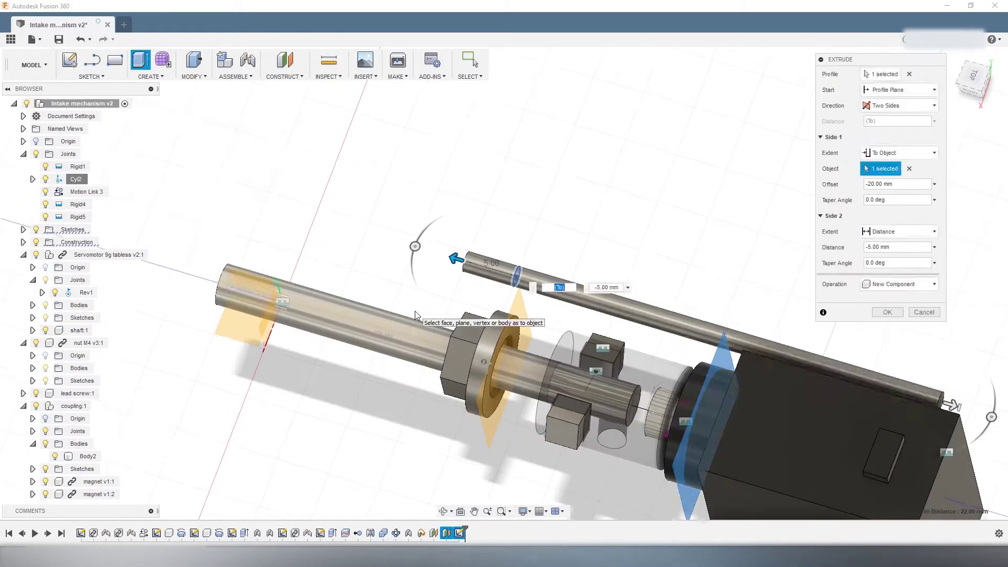
key(Return)
Fix rod:1 with an as-built rigid joint and circular-pattern it around the axis.
key(shift+j)
click(424, 295)
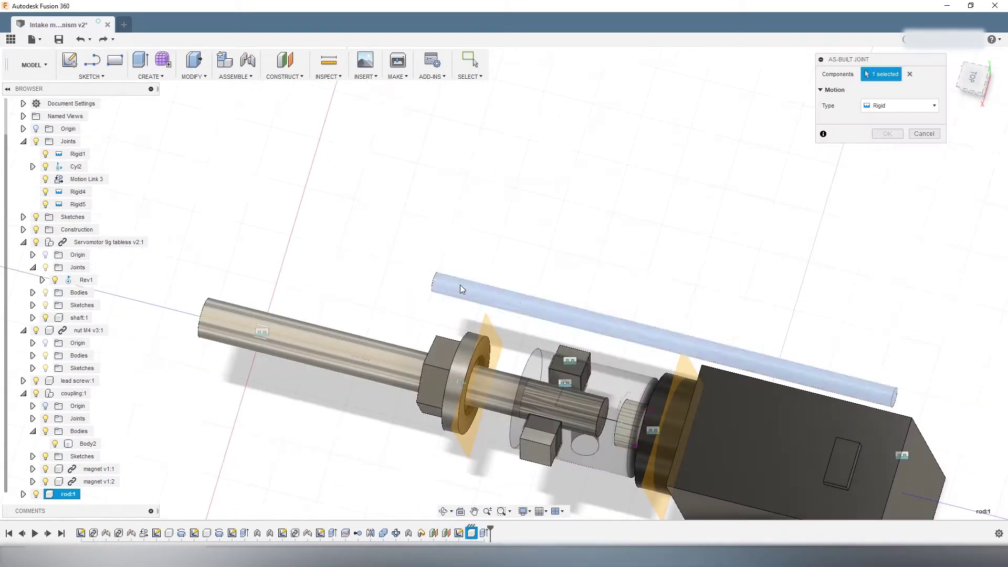
key(Return)
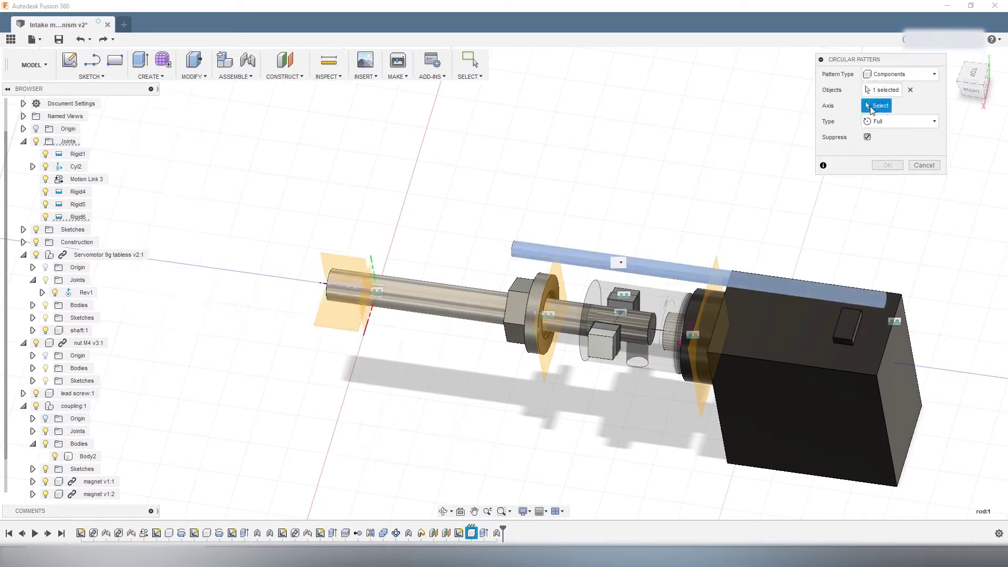
click(288, 248)
key(Return)
Add an as-built slider joint and drive the Cyl2 joint to 17 mm.
key(shift+j)
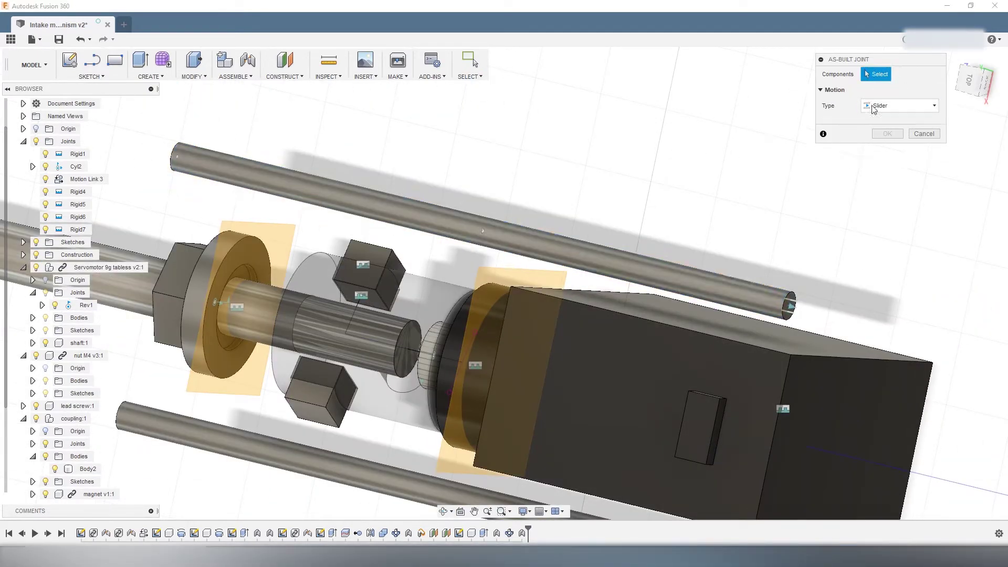
click(715, 288)
key(Return)
right_click(76, 166)
click(131, 192)
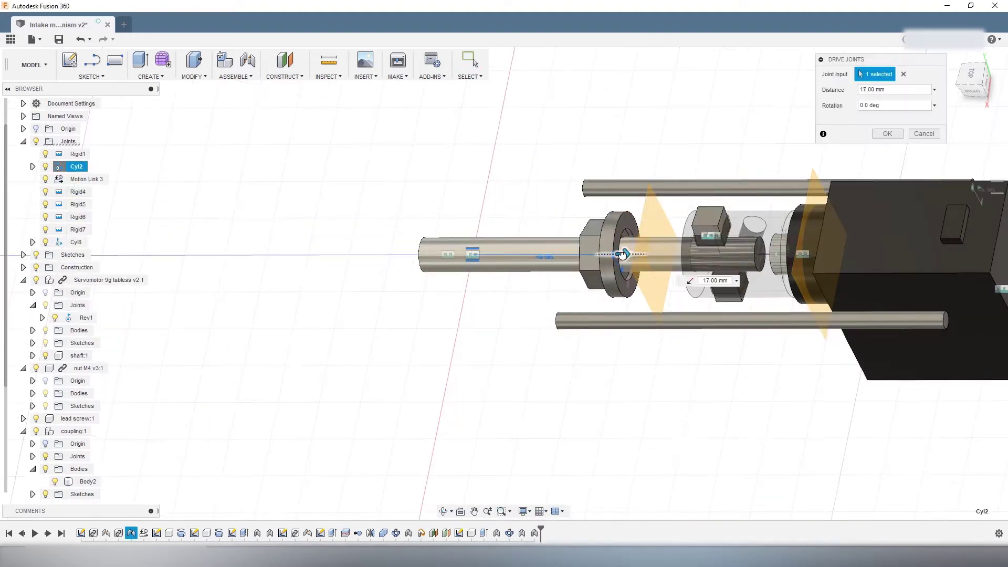
key(Return)
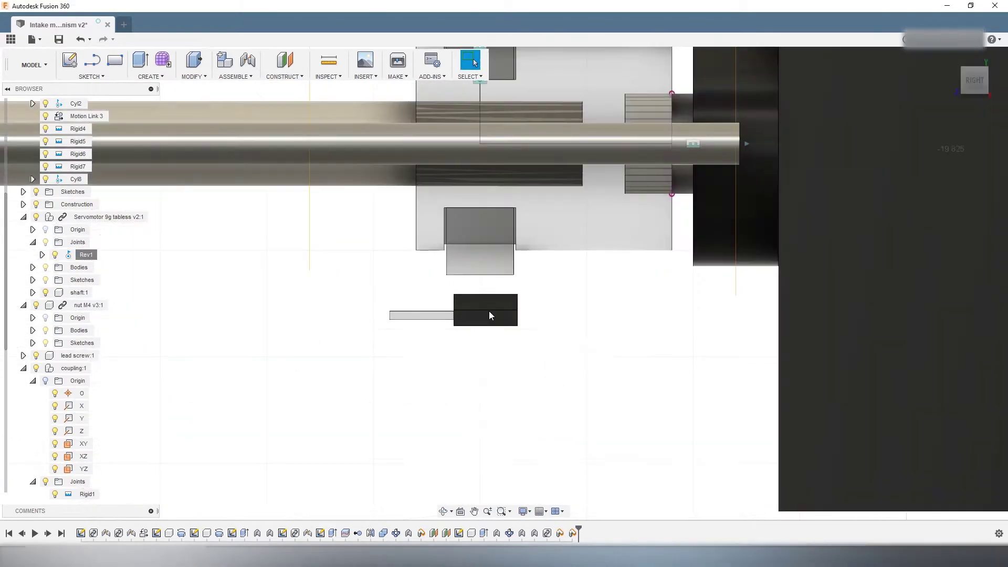
Joint the three-pin sensor beneath the coupling and measure its spacing with Inspect > Measure.
drag(489, 315, 553, 352)
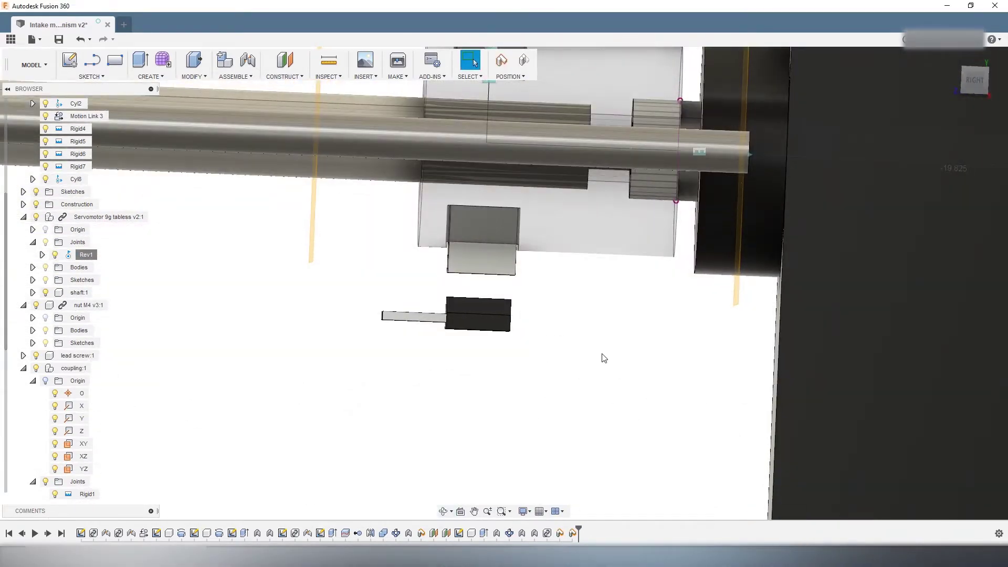
key(shift+j)
click(934, 106)
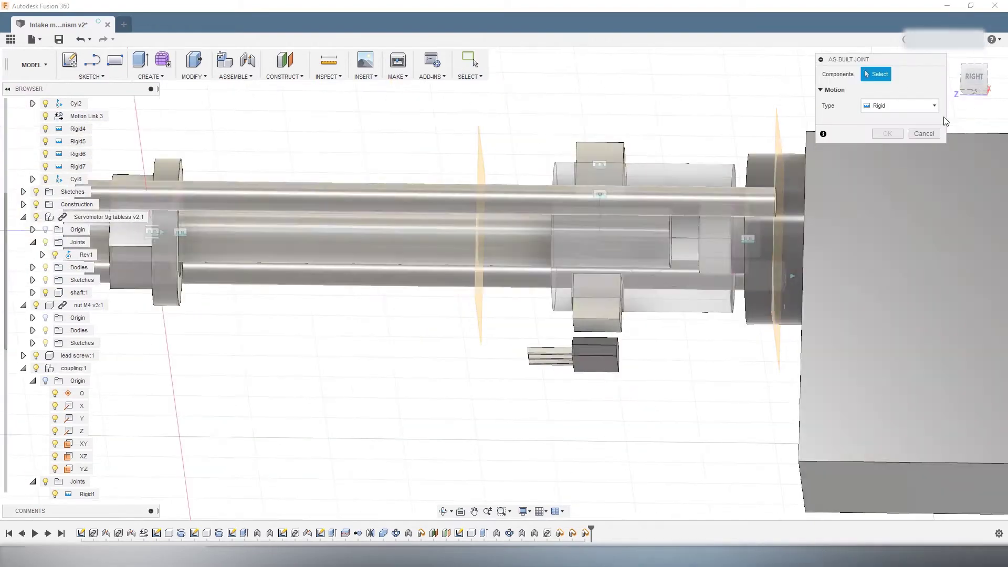
key(j)
click(604, 346)
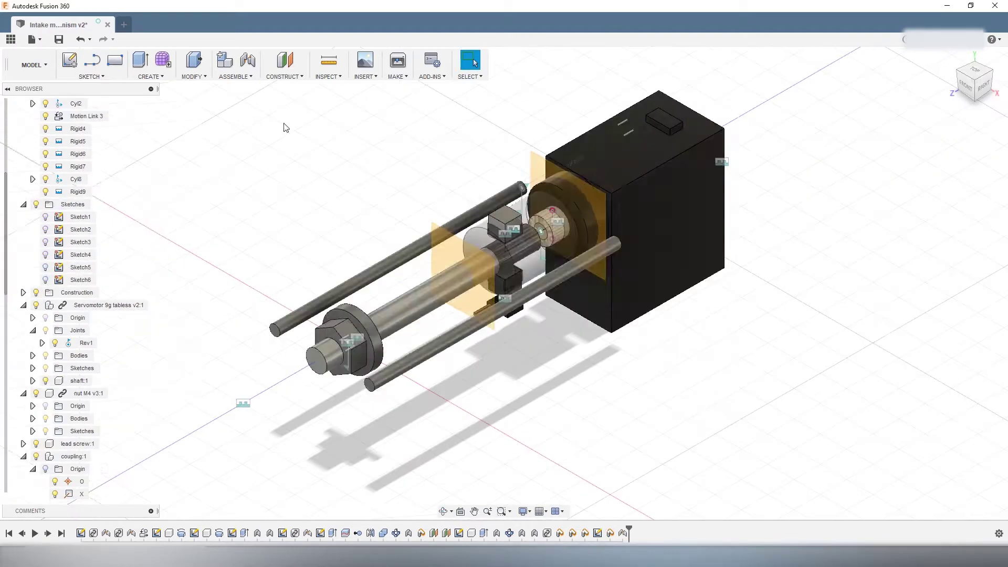
click(328, 77)
click(337, 94)
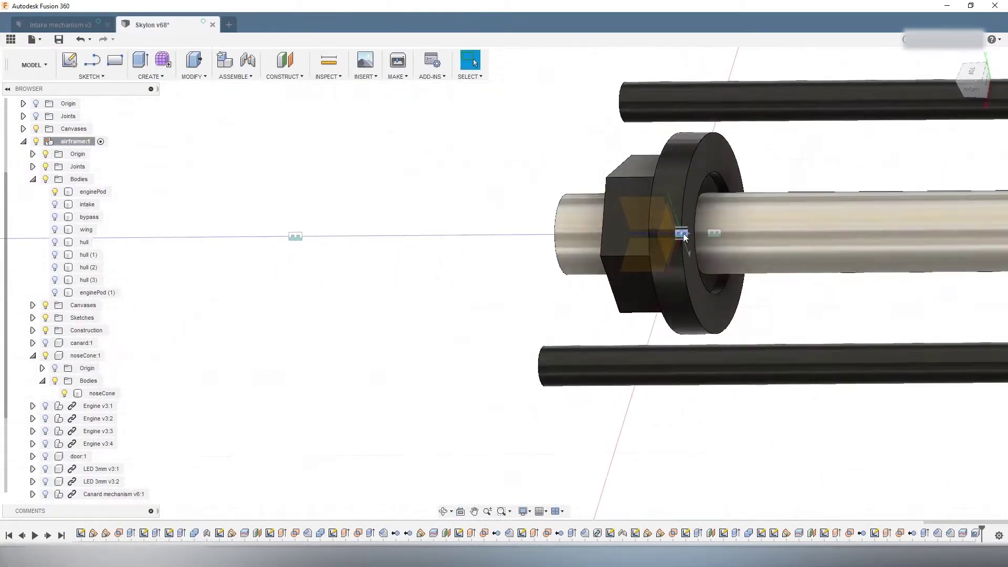
In the intake mechanism design, collapse the browser folders and hide the servomotor and M4 nut.
click(61, 26)
click(23, 280)
click(23, 292)
click(24, 318)
click(36, 305)
click(36, 318)
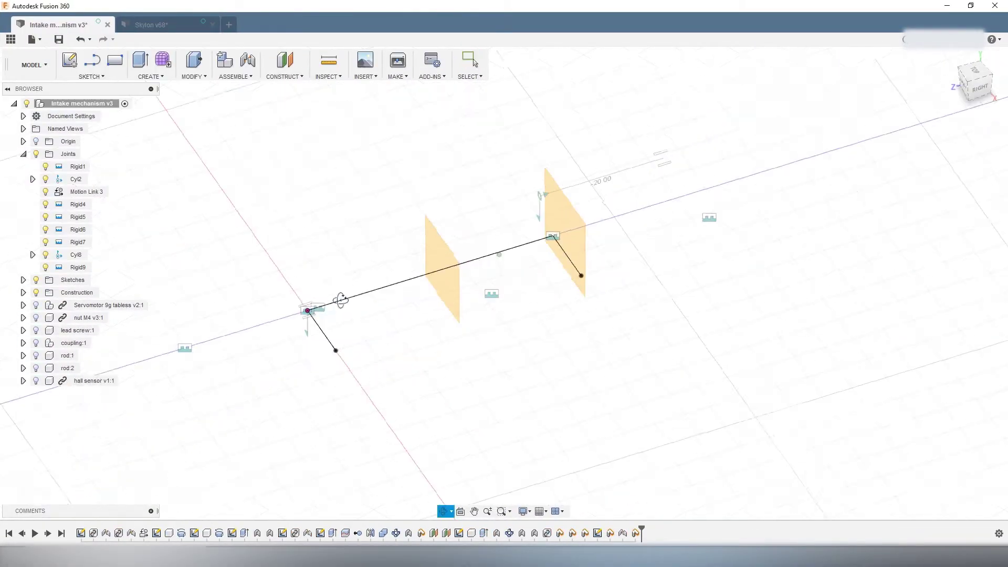
Joint the mechanism into the Skylon v68 nose cone.
click(151, 24)
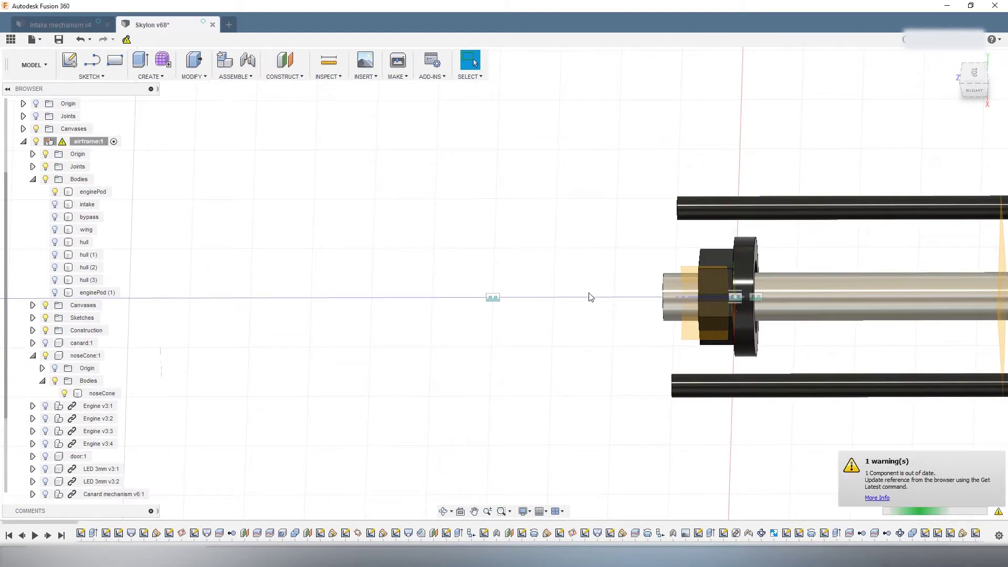
key(j)
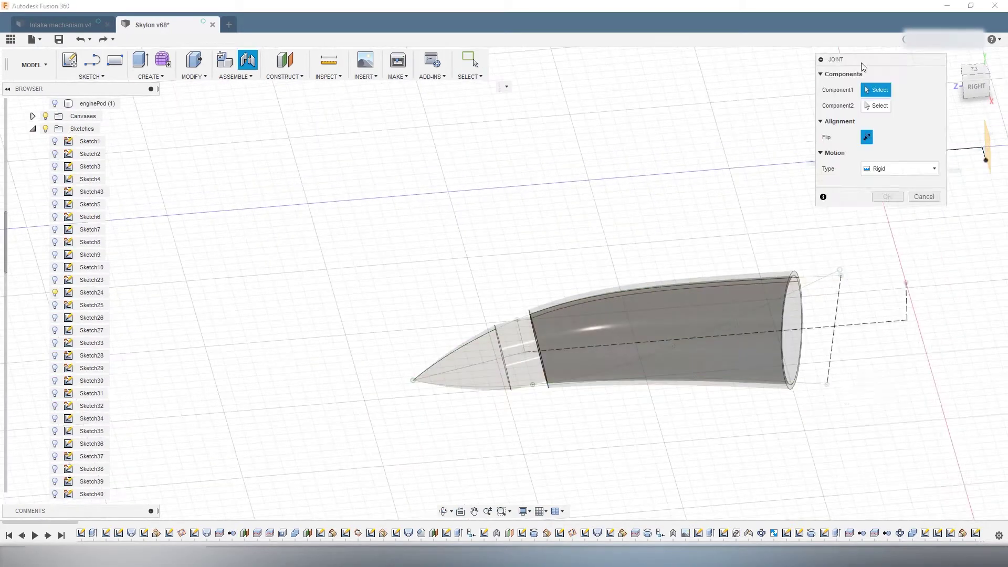
key(Return)
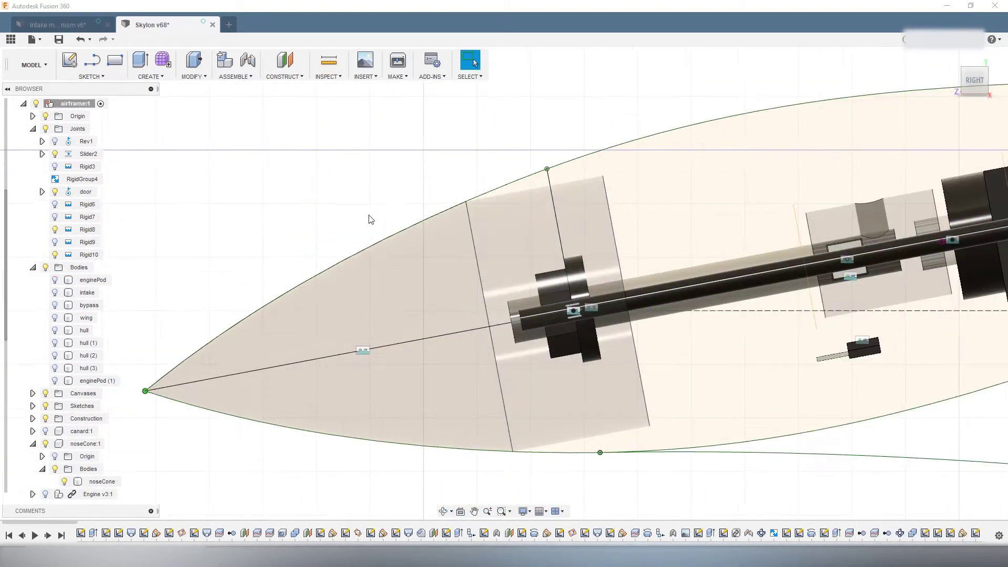
Split the nose cone, accept the 8 mm hexagonal nut pocket, and begin a projected sketch on the ring face.
shift+middle_drag(369, 219, 365, 212)
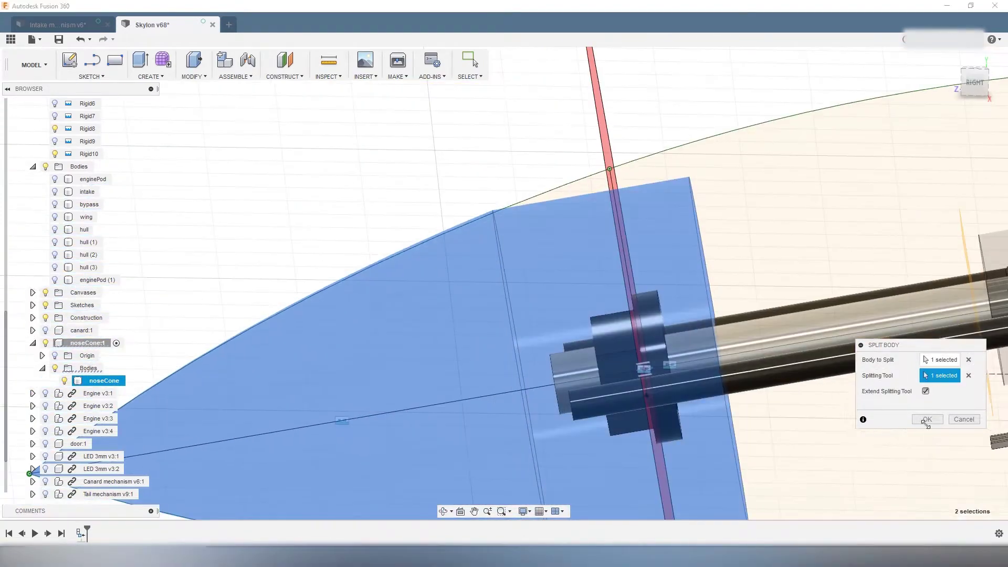
click(927, 418)
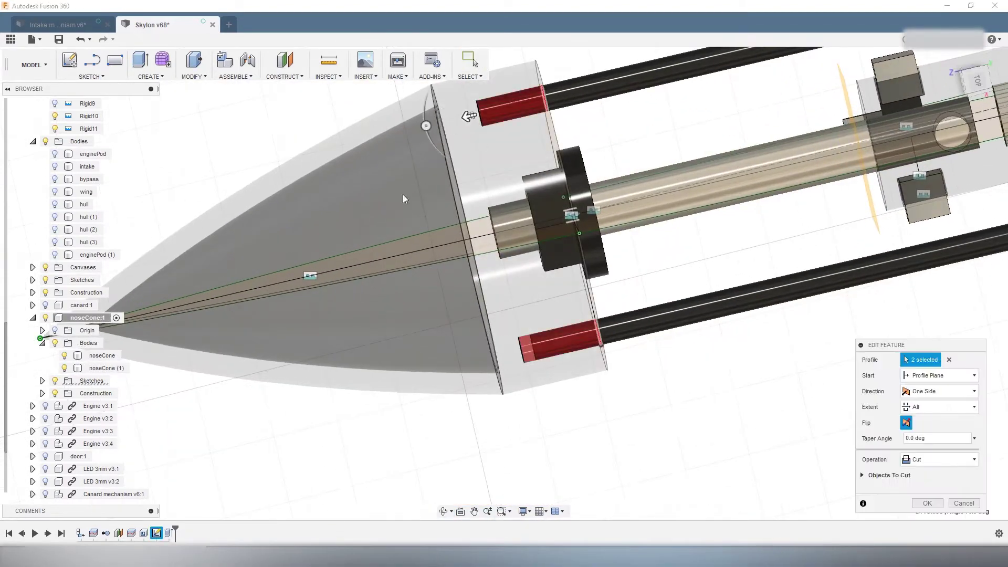
key(Escape)
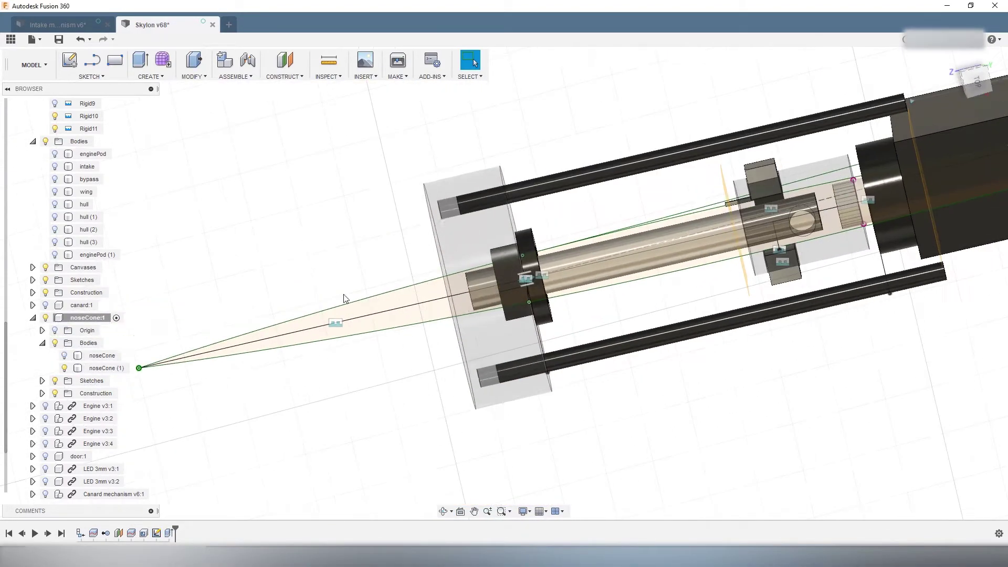
scroll(613, 228, up, 5)
click(555, 357)
key(p)
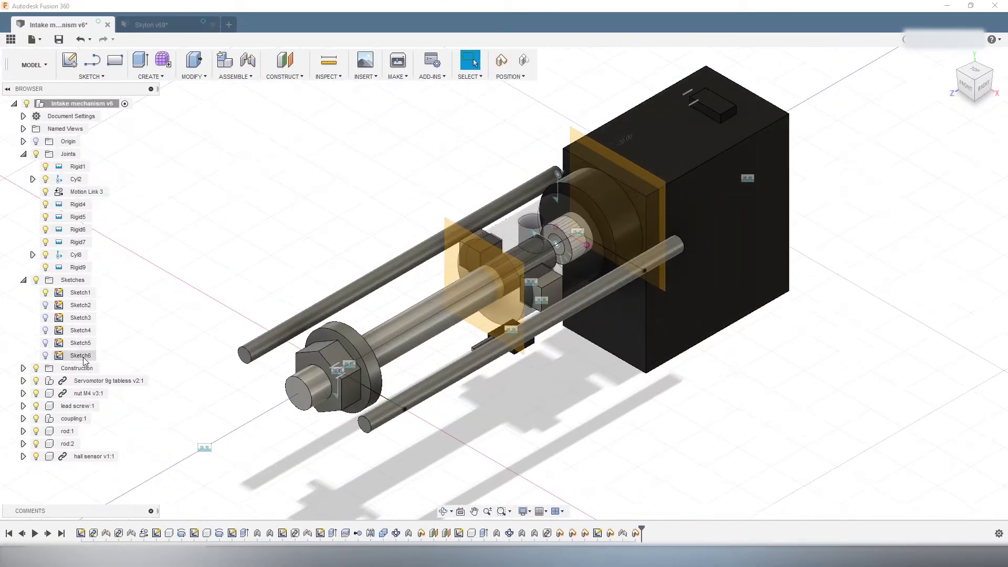
Roll the intake mechanism timeline back to restore the hall sensor.
mouse_move(589, 527)
mouse_down()
mouse_move(560, 528)
mouse_move(571, 527)
mouse_up()
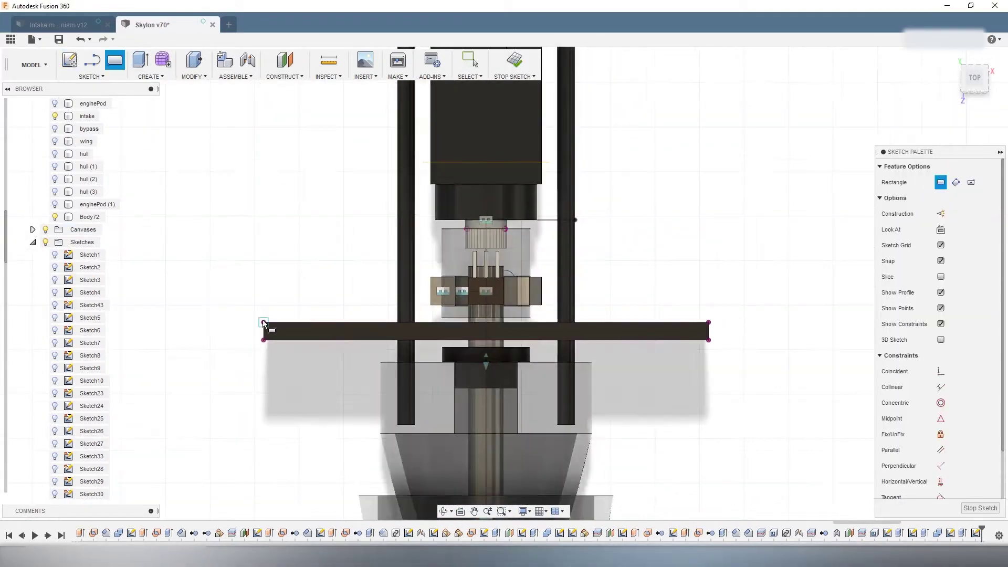
Project model edges and draw the plate rectangles and lines in the sketch.
key(p)
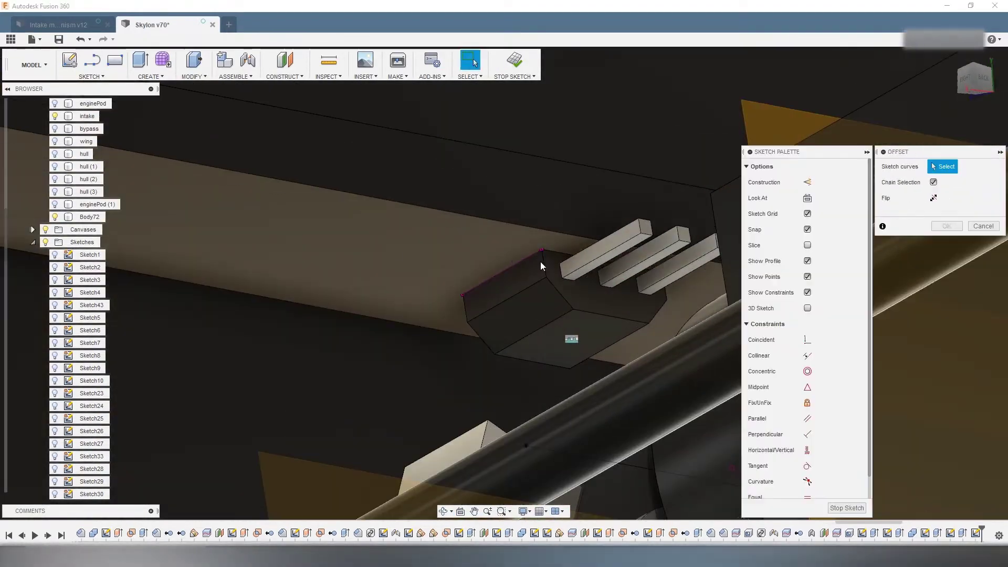
key(r)
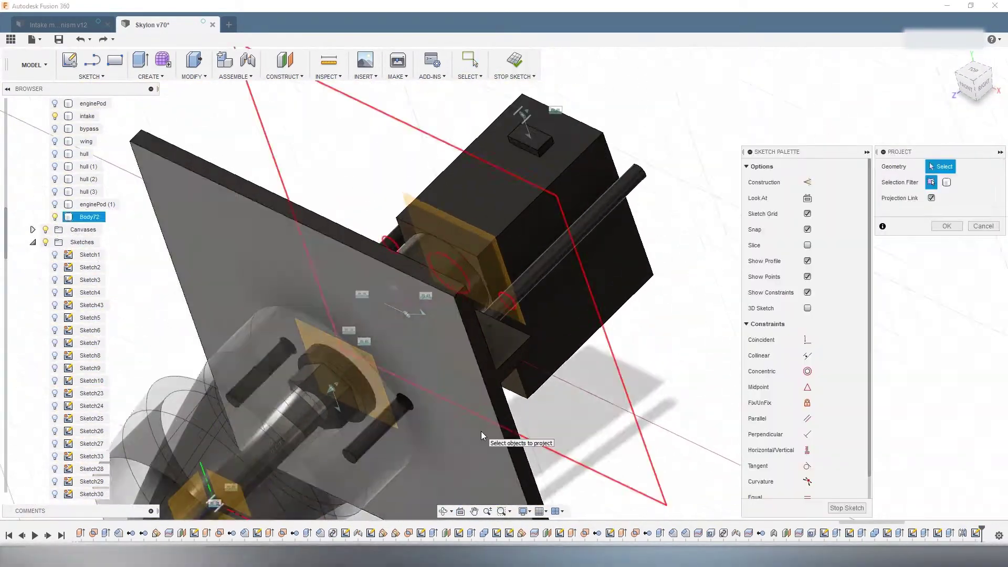
key(l)
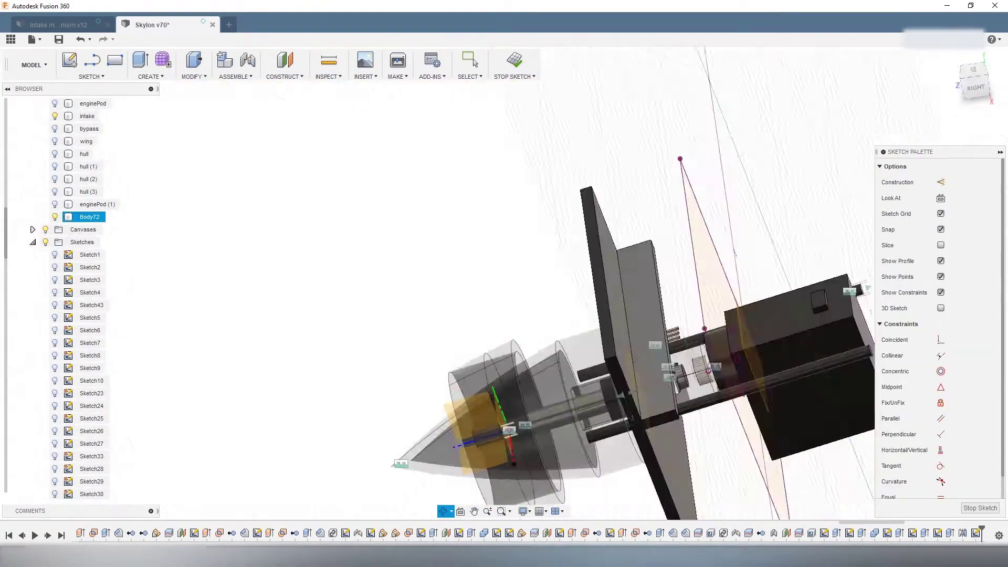
scroll(675, 332, down, 5)
scroll(673, 426, up, 8)
scroll(707, 286, down, 3)
key(Escape)
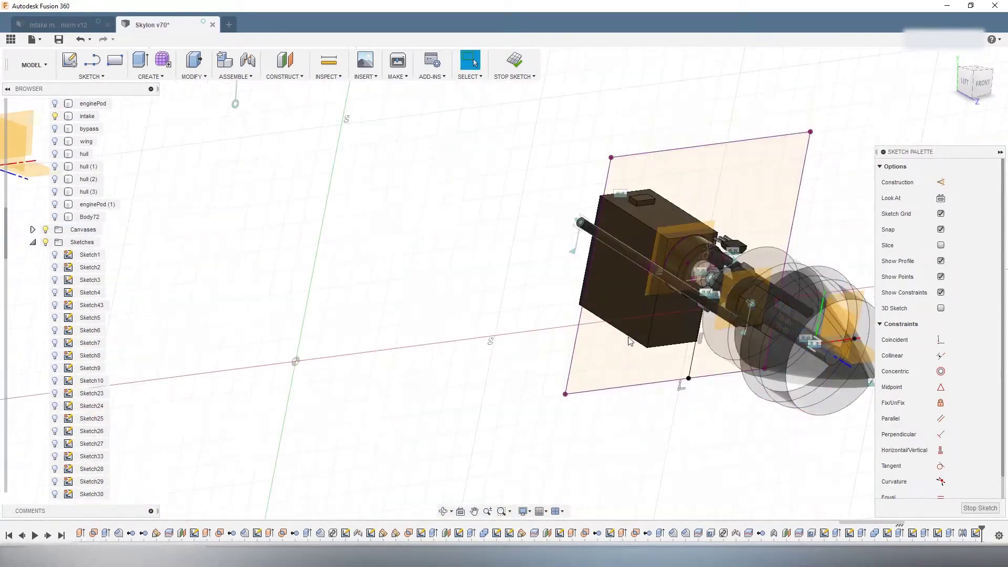
Start another line on the pod sketch, cancel it, and reopen an earlier sketch for editing.
key(l)
click(498, 404)
key(Escape)
scroll(556, 244, down, 5)
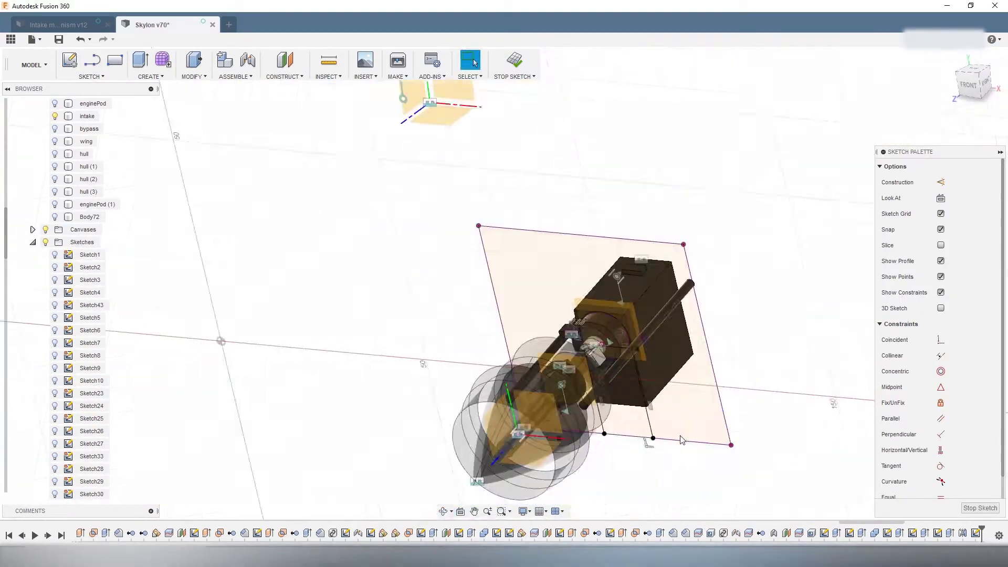
double_click(887, 532)
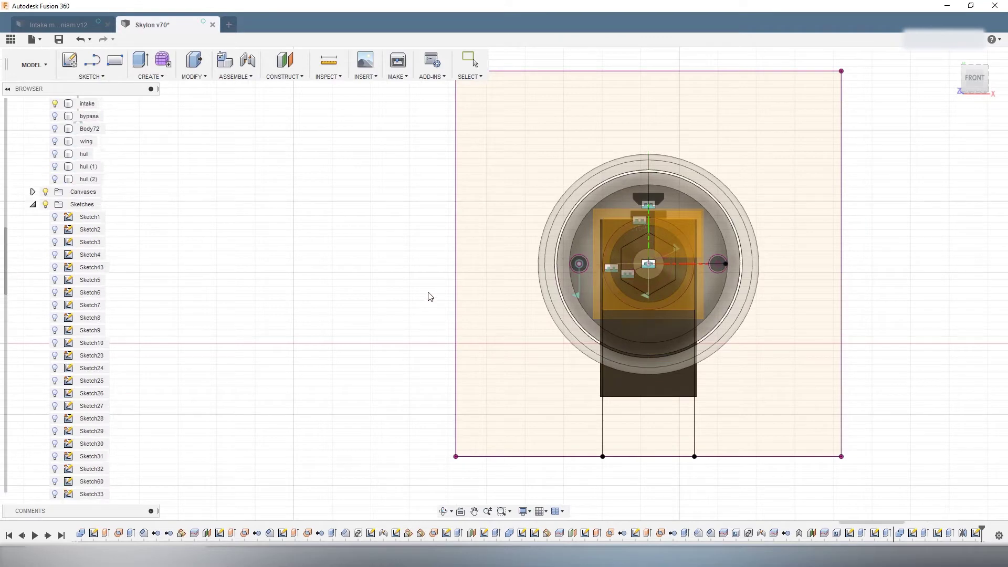
Undo and redo through recent history to bring back Body73.
key(ctrl+z)
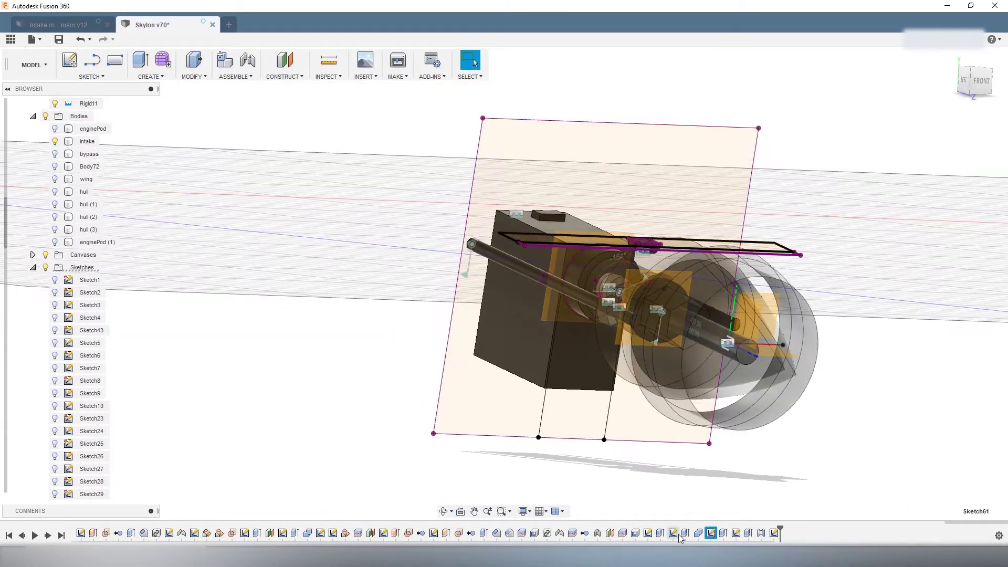
key(ctrl+z)
key(ctrl+z)
key(ctrl+z)
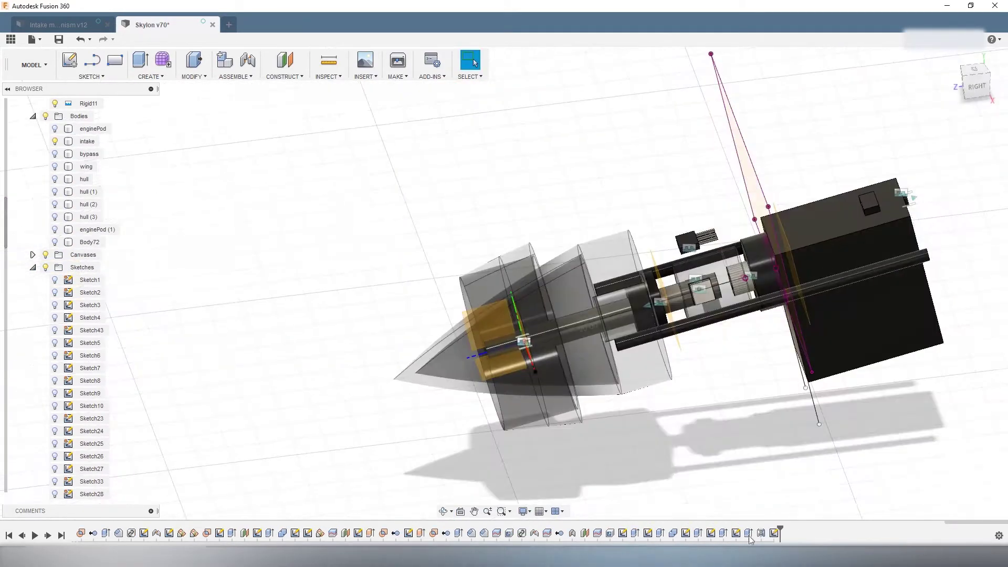
key(ctrl+z)
key(ctrl+y)
key(ctrl+y)
key(ctrl+y)
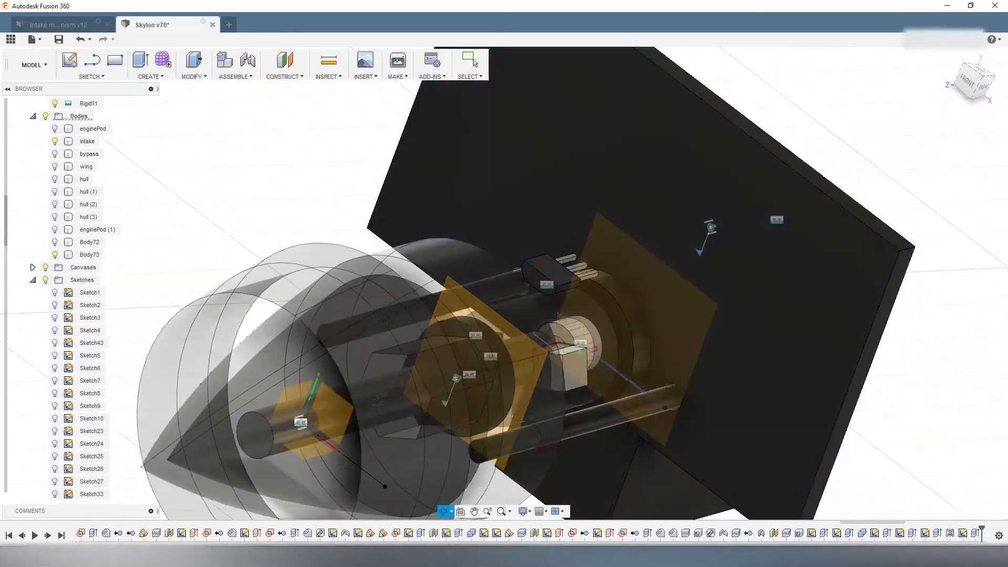
key(ctrl+y)
Review the offset sketch, plate extrusion and interference steps, then orbit to inspect the plates.
key(ctrl+z)
key(ctrl+z)
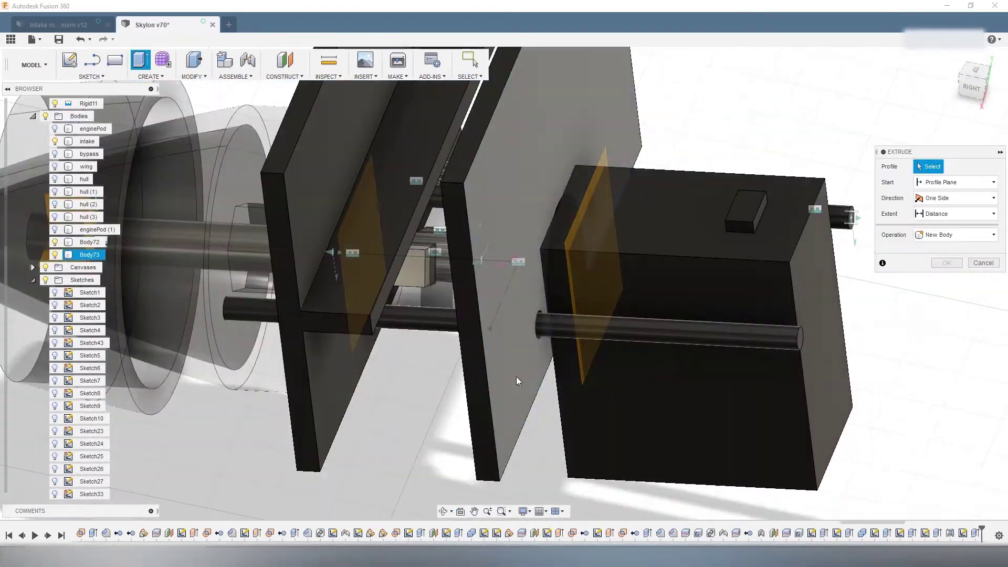
key(ctrl+z)
key(ctrl+z)
key(ctrl+z)
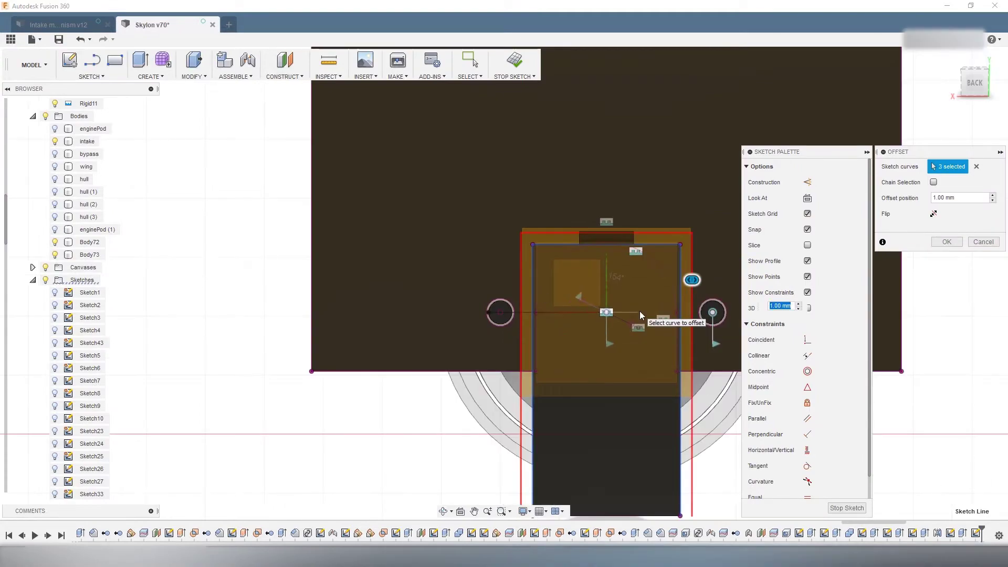
key(ctrl+z)
key(ctrl+z)
key(ctrl+z)
key(ctrl+z)
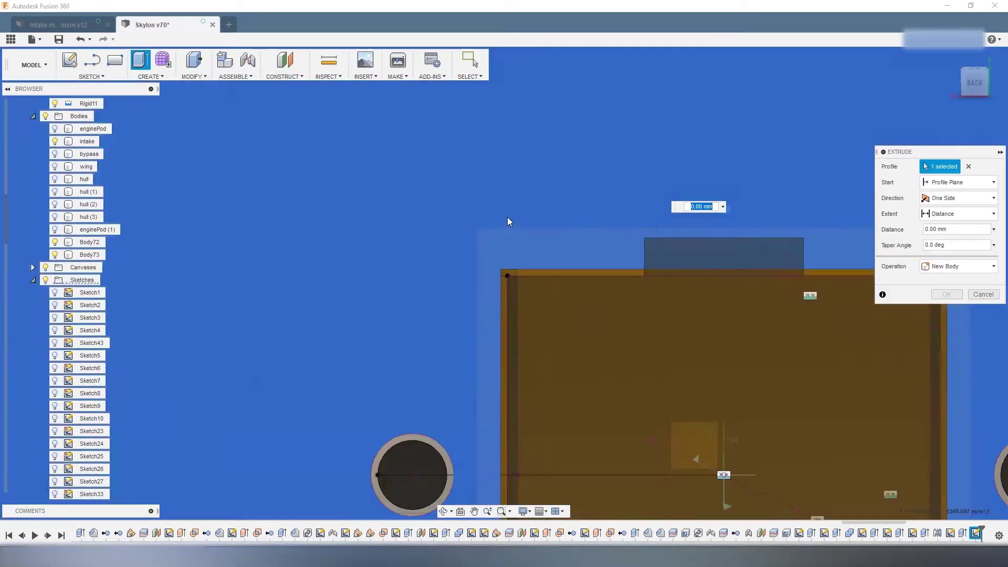
key(ctrl+z)
key(ctrl+z)
key(ctrl+z)
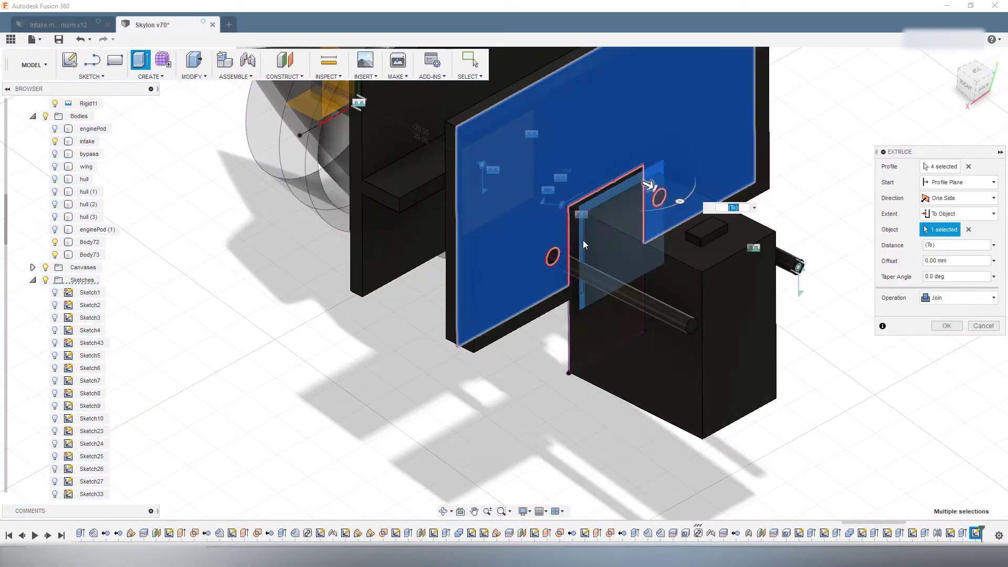
key(ctrl+z)
key(ctrl+z)
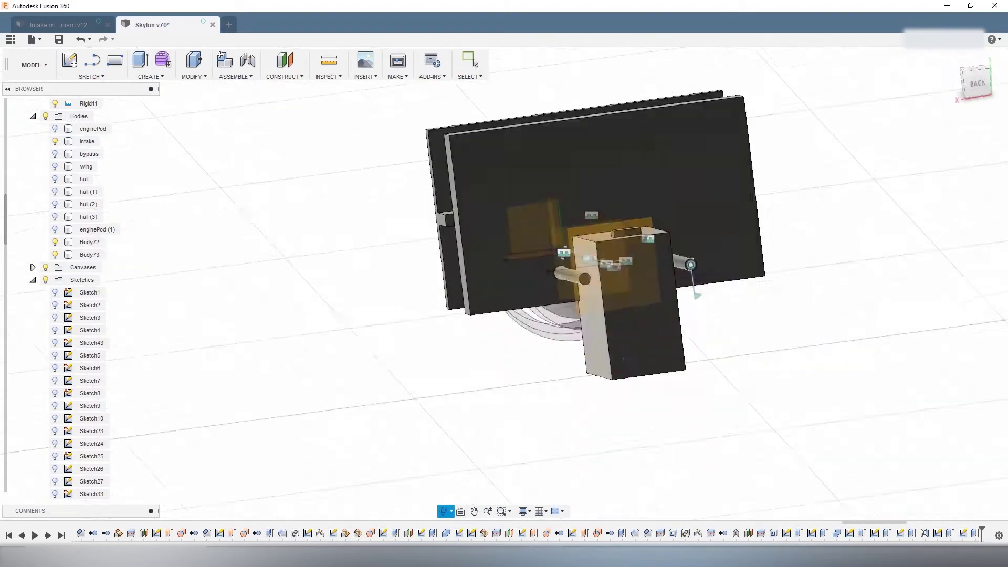
key(ctrl+z)
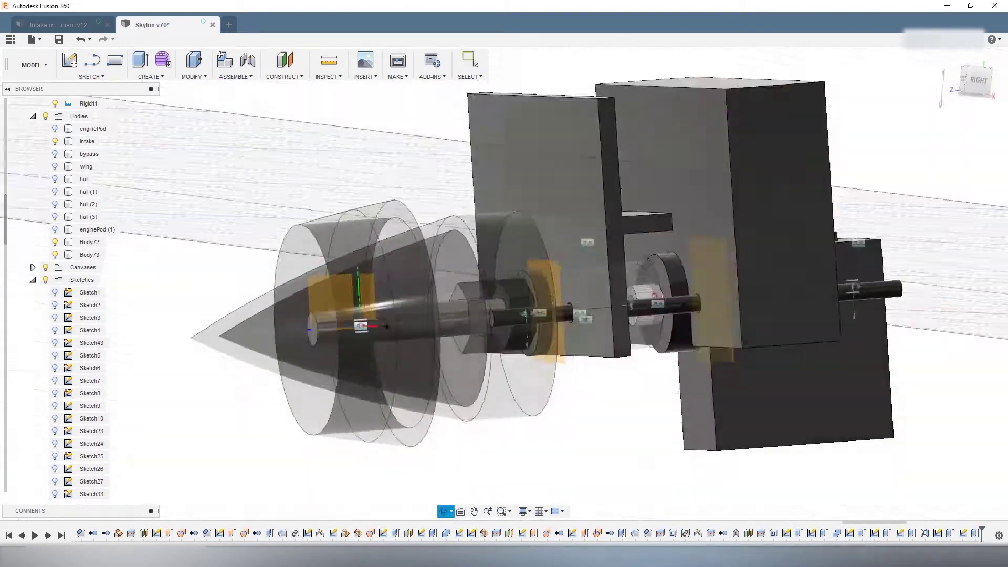
key(ctrl+z)
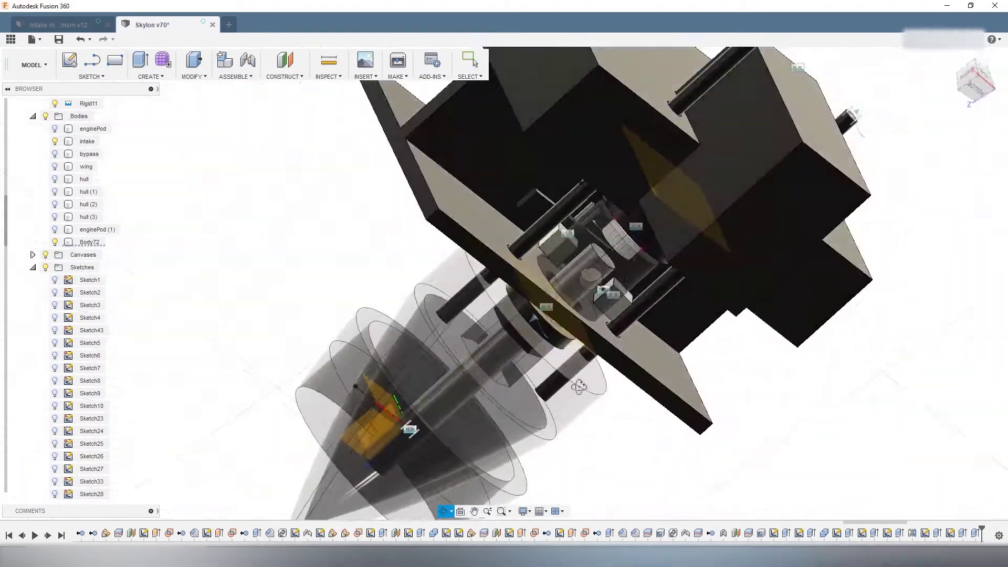
mouse_move(148, 218)
shift+middle_down()
mouse_move(472, 262)
mouse_move(408, 399)
shift+middle_up()
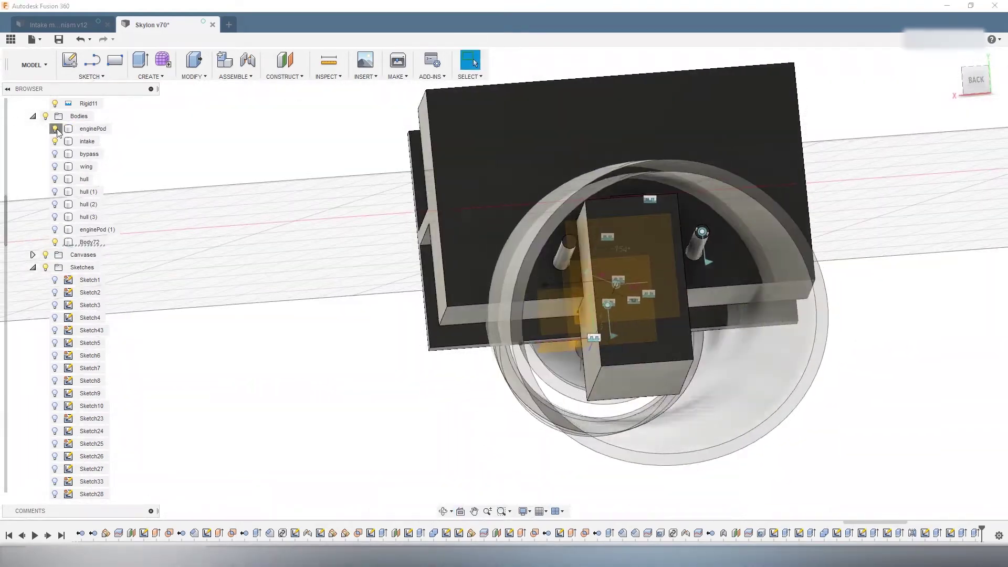
On the plate face, sketch two lines from the rectangle corner and offset them.
click(597, 274)
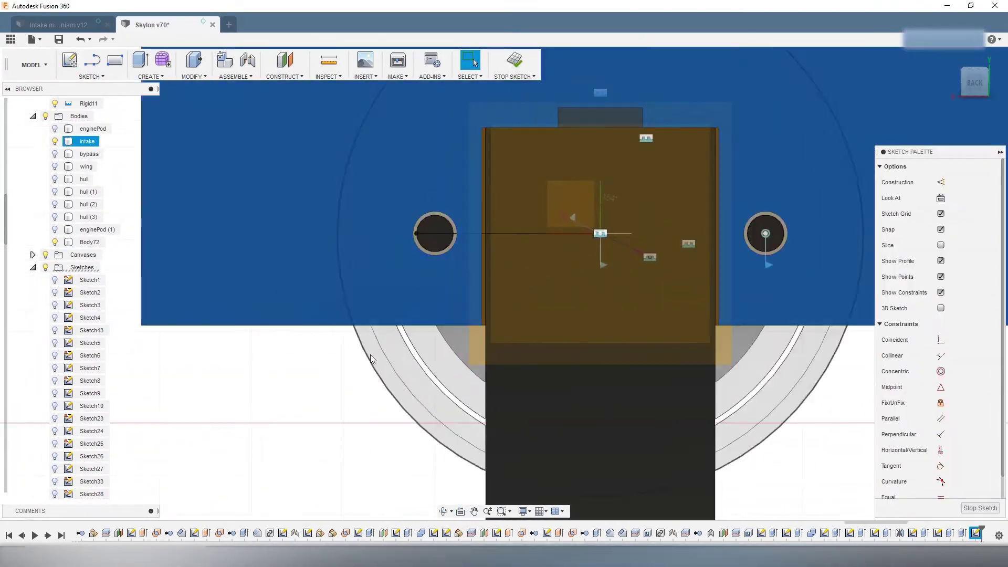
key(l)
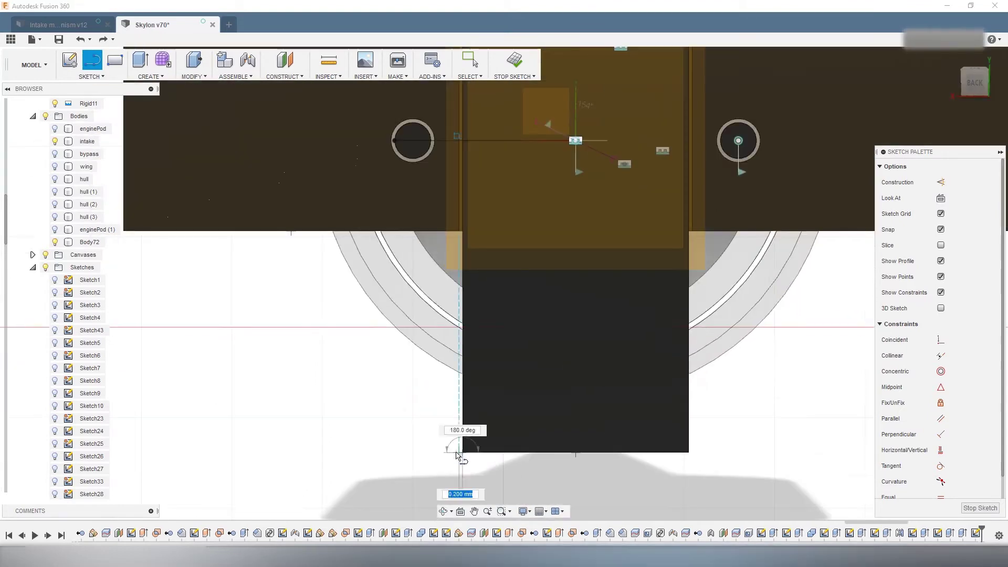
scroll(458, 455, up, 3)
click(376, 186)
click(195, 186)
key(Escape)
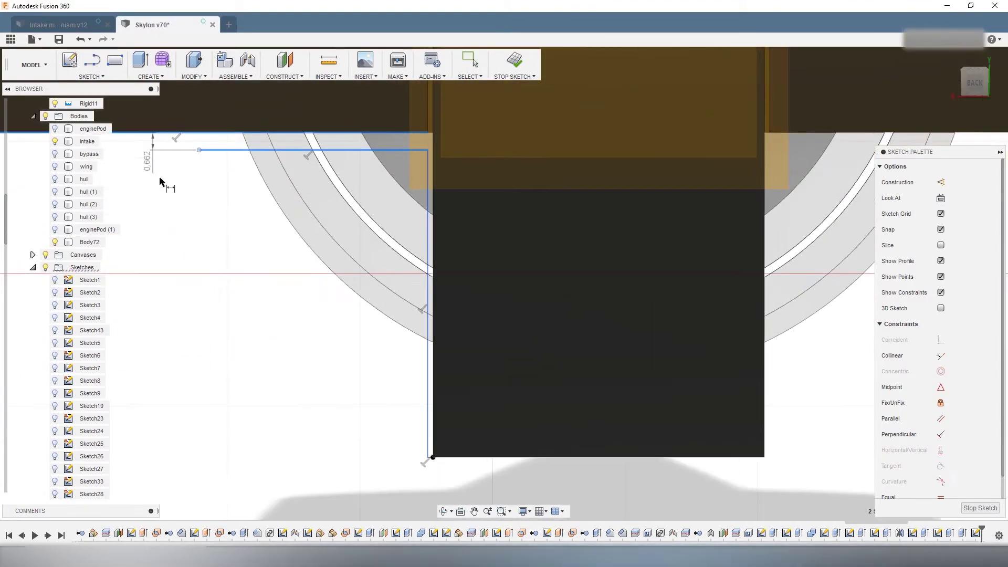
key(o)
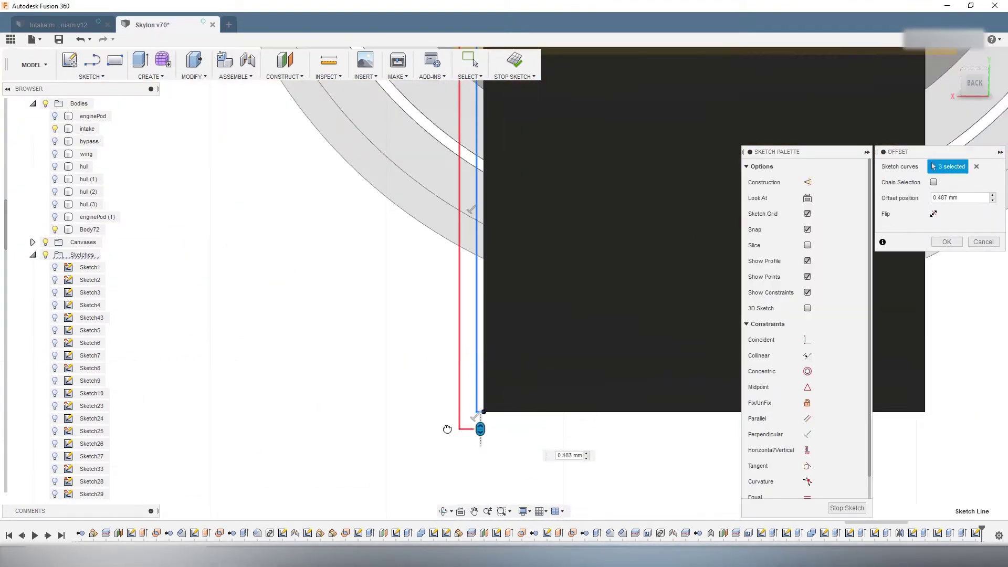
key(Return)
Close the offset profile with a vertical line, skipping the over-constraining dimension.
key(l)
click(315, 204)
click(314, 253)
key(Escape)
scroll(317, 375, down, 2)
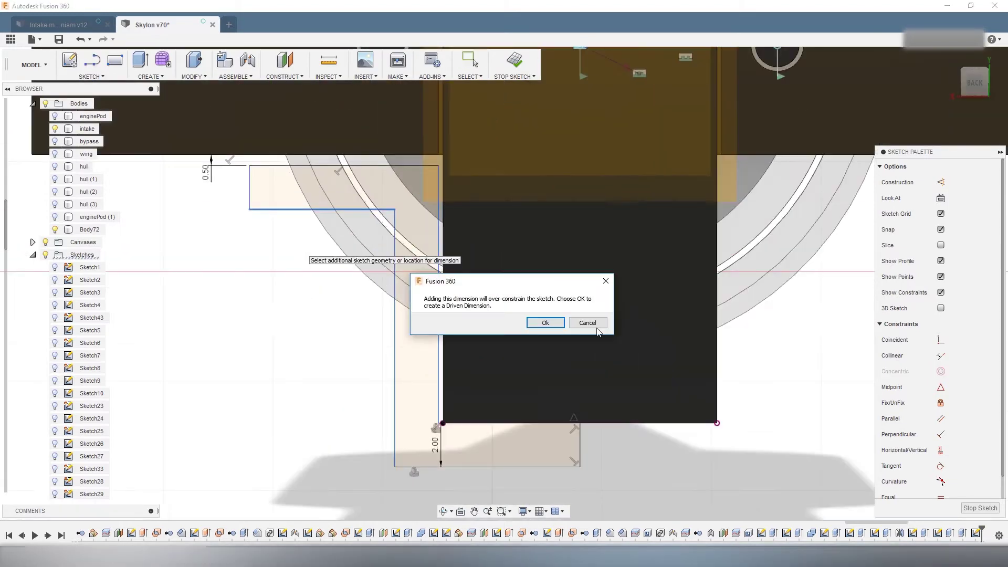
click(597, 328)
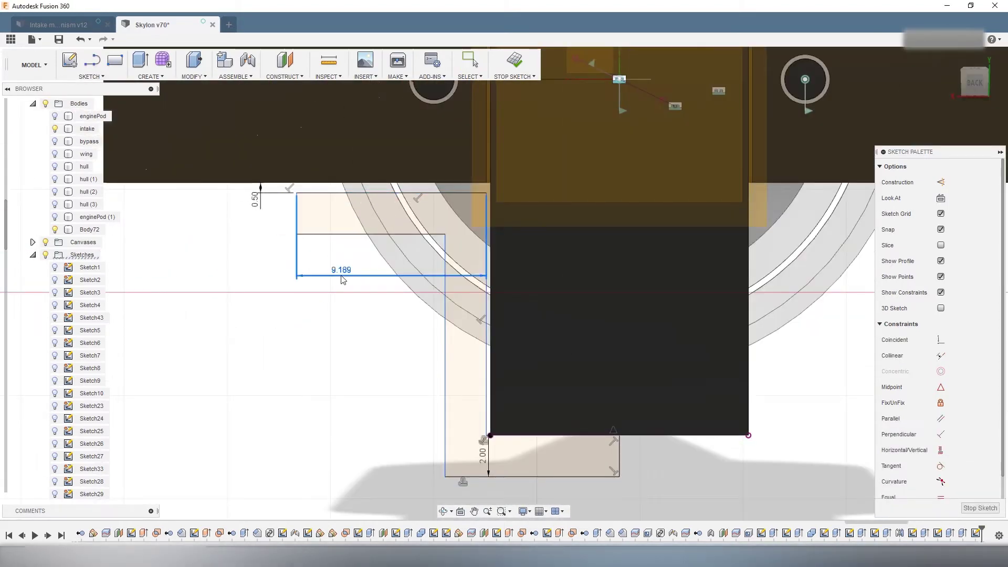
click(461, 417)
Extrude the plate -5 mm as a new body and sketch the screw hole circle.
key(e)
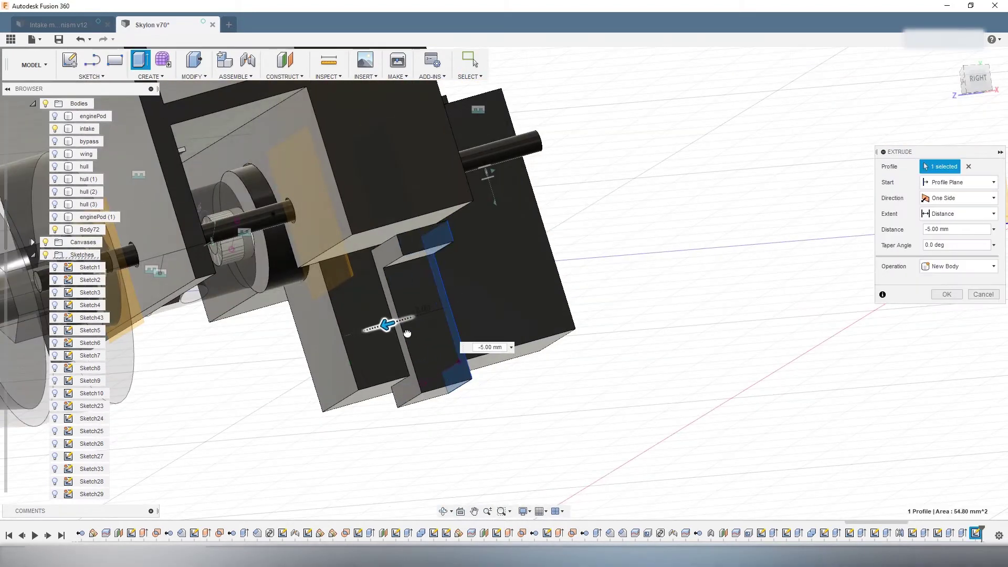
key(Return)
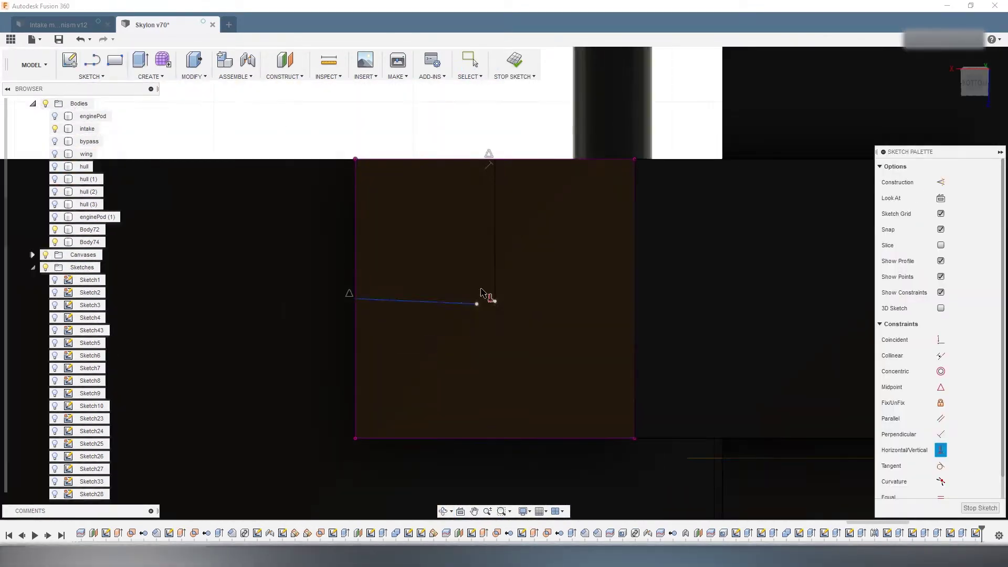
click(494, 299)
click(540, 293)
Cut the screw hole up to the selected face, then bring up McMaster-Carr's M3 × 6 mm socket head screw.
key(e)
click(501, 288)
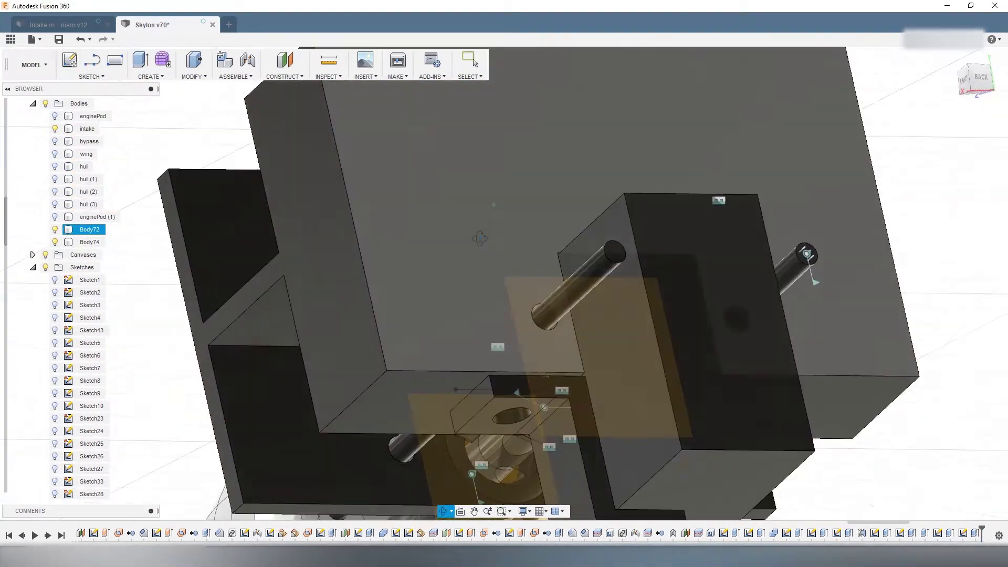
click(365, 76)
click(399, 173)
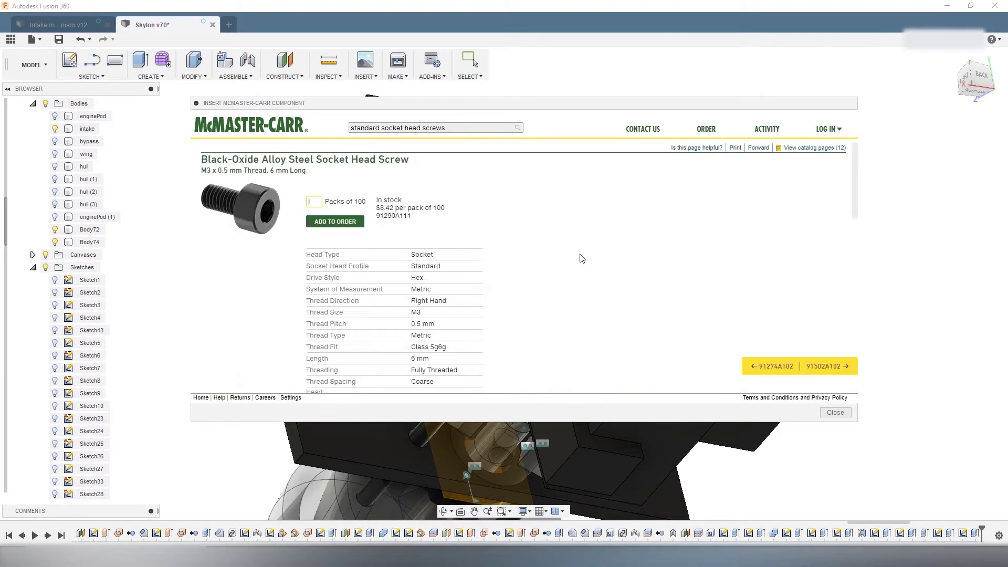
Insert McMaster-Carr screw 91290A111 with a rigid joint and cut a 2.5 mm head recess.
click(699, 311)
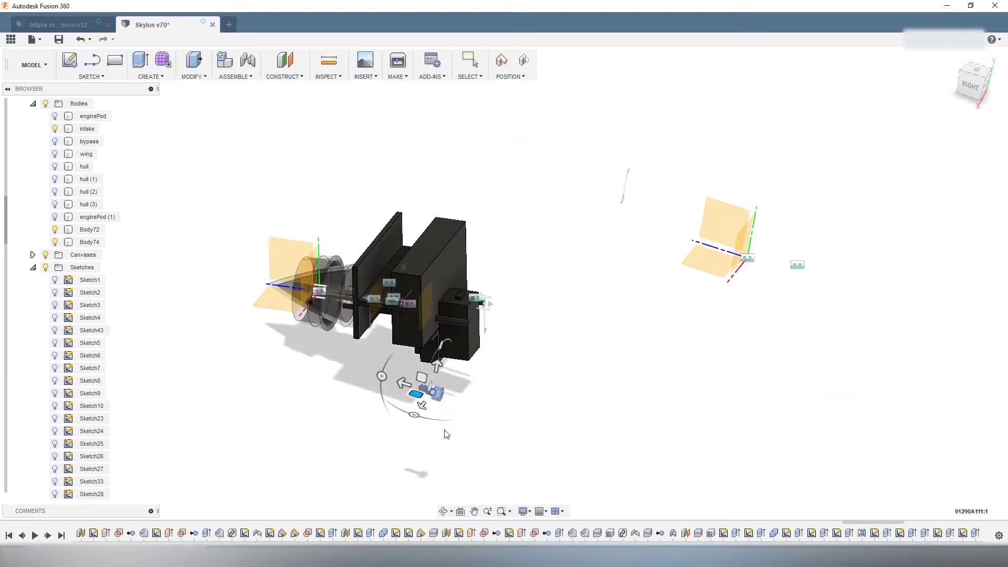
click(507, 403)
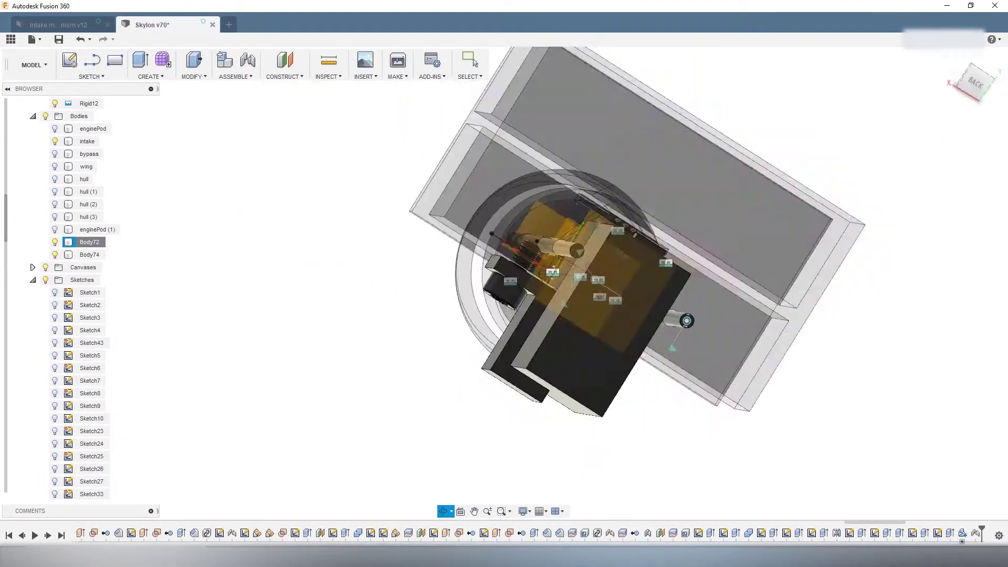
shift+middle_drag(348, 423, 404, 433)
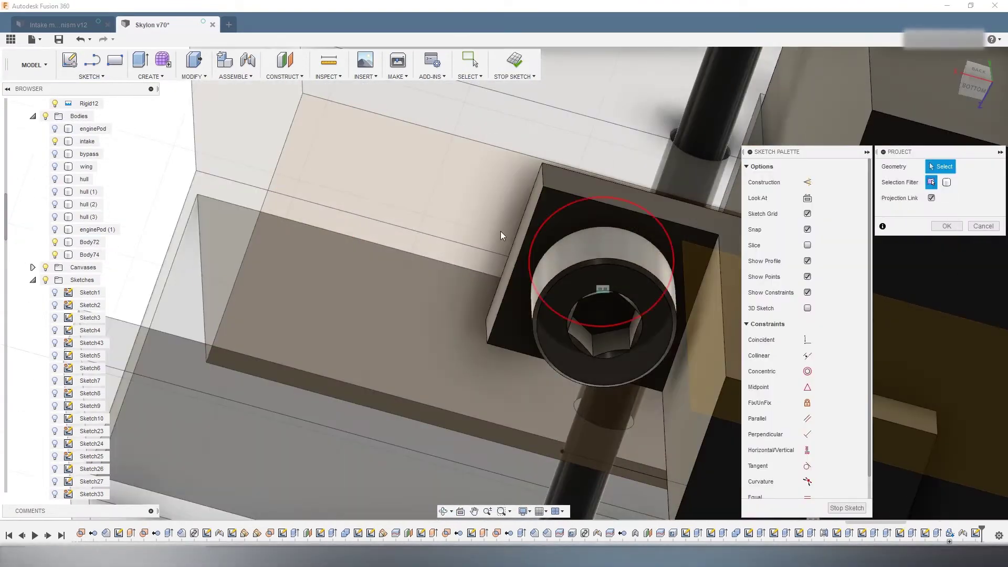
key(Return)
key(e)
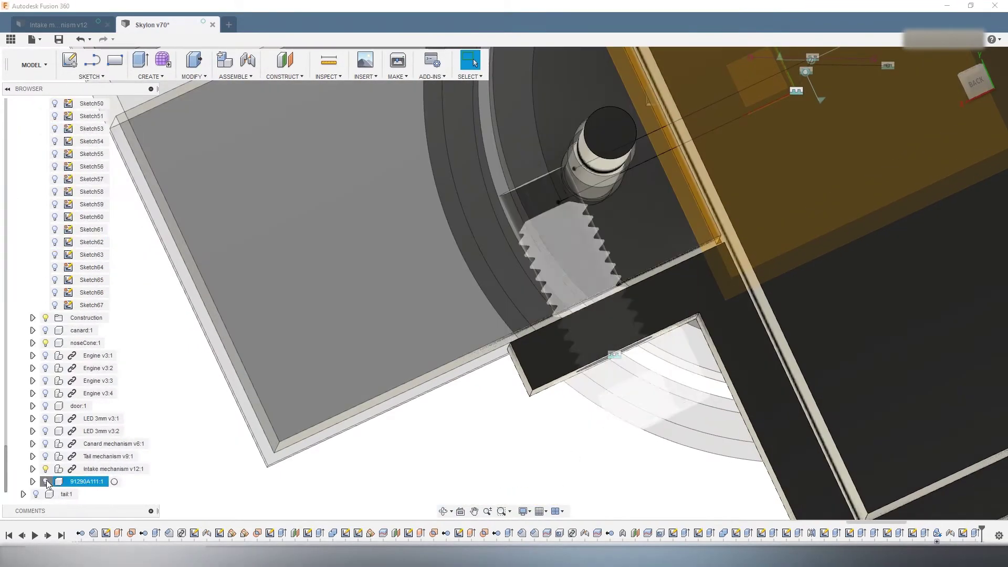
click(46, 481)
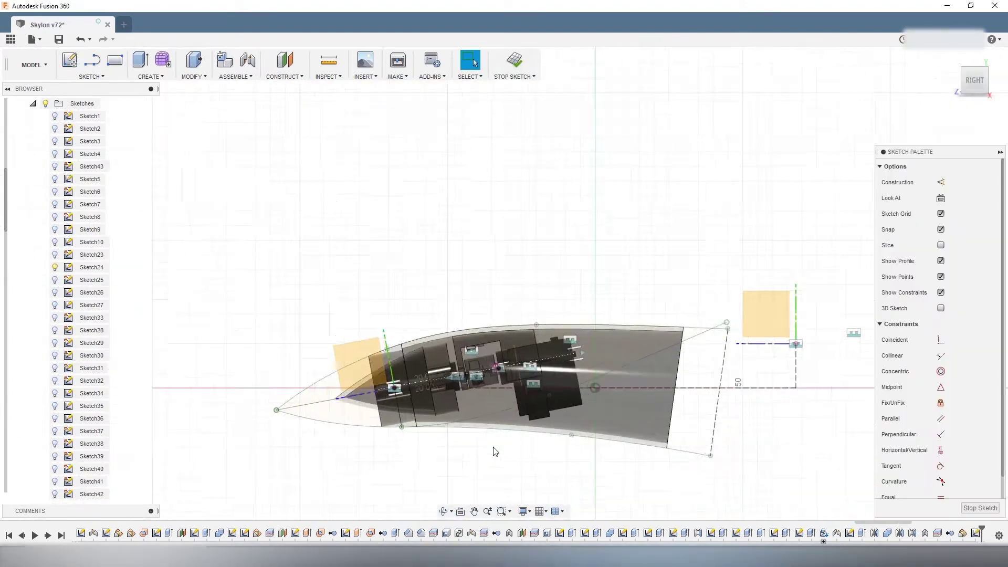
Start the mounting block outline and dimension its width to 7 mm.
scroll(495, 451, up, 4)
key(l)
key(d)
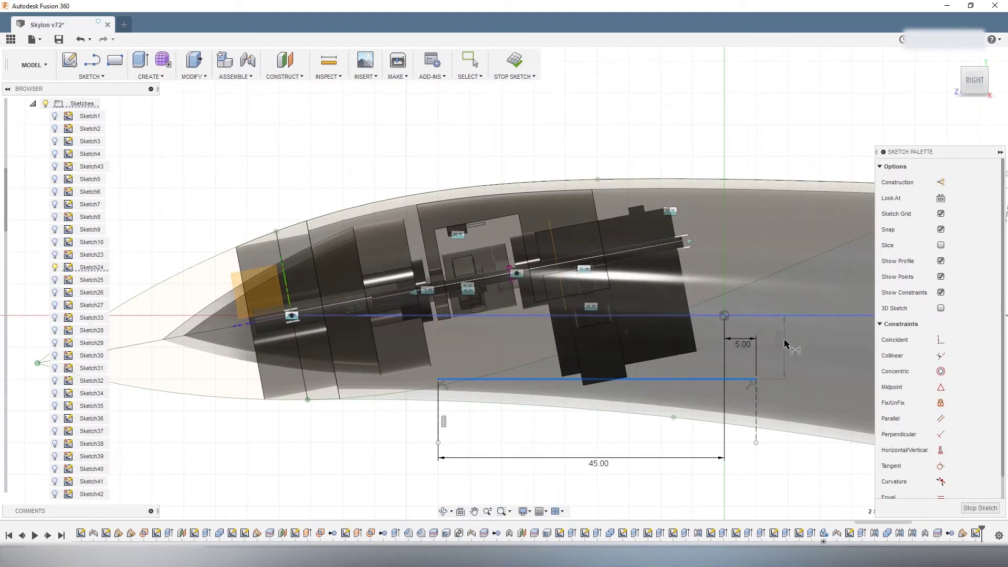
key(l)
scroll(525, 420, up, 3)
click(476, 413)
scroll(525, 420, down, 3)
scroll(522, 417, up, 3)
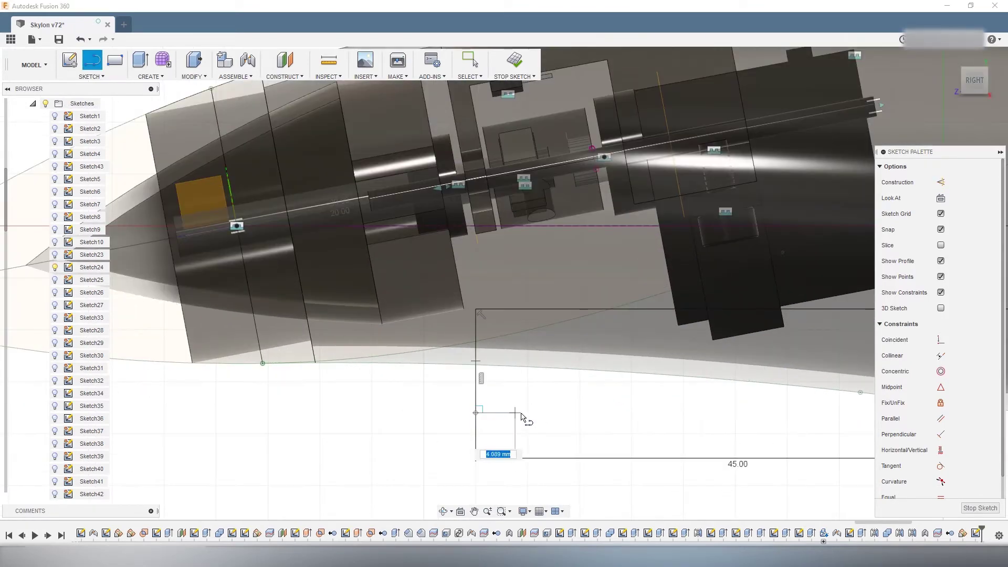
text(7)
key(Return)
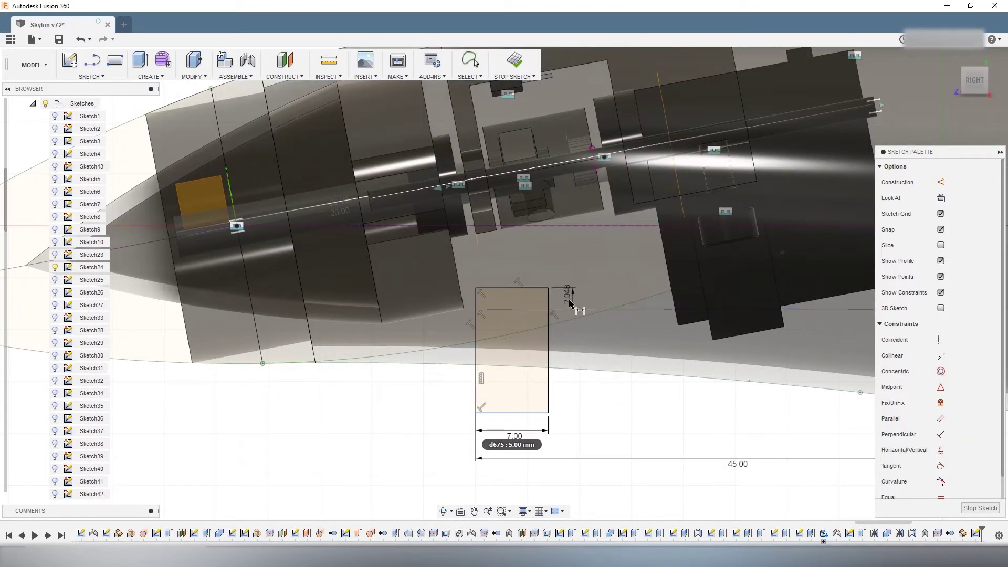
scroll(574, 315, down, 3)
key(Escape)
Complete the second block outline 45 mm away and cut both blocks 23 mm deep.
key(l)
scroll(714, 341, up, 2)
click(716, 316)
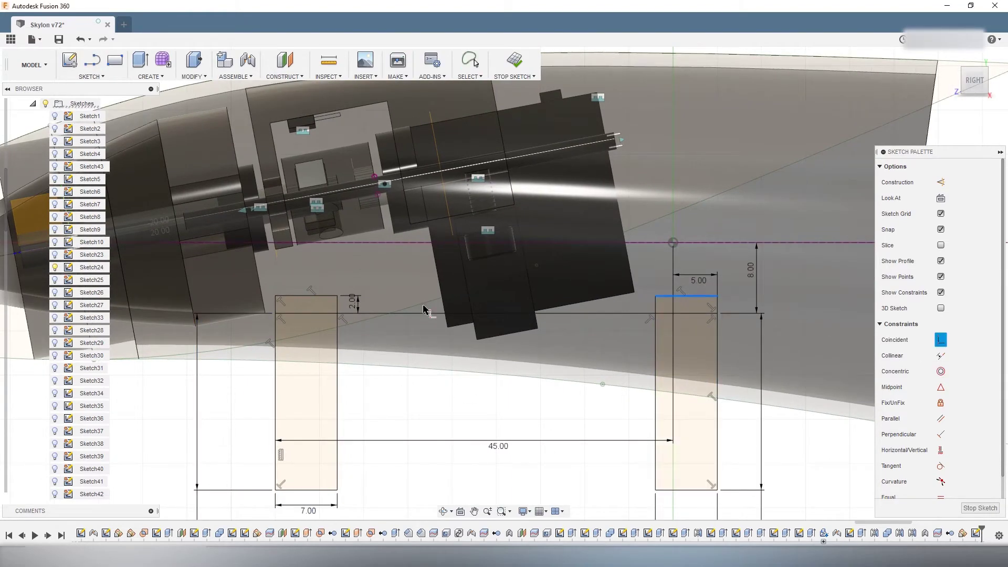
key(e)
drag(584, 360, 634, 443)
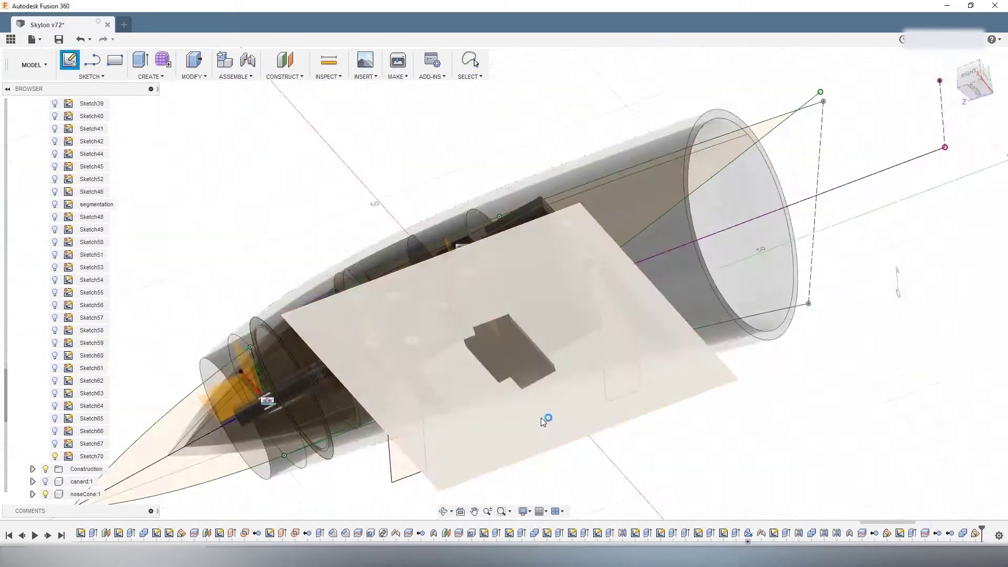
Sketch the symmetric 15 mm panel outline beneath the engine pod.
key(Escape)
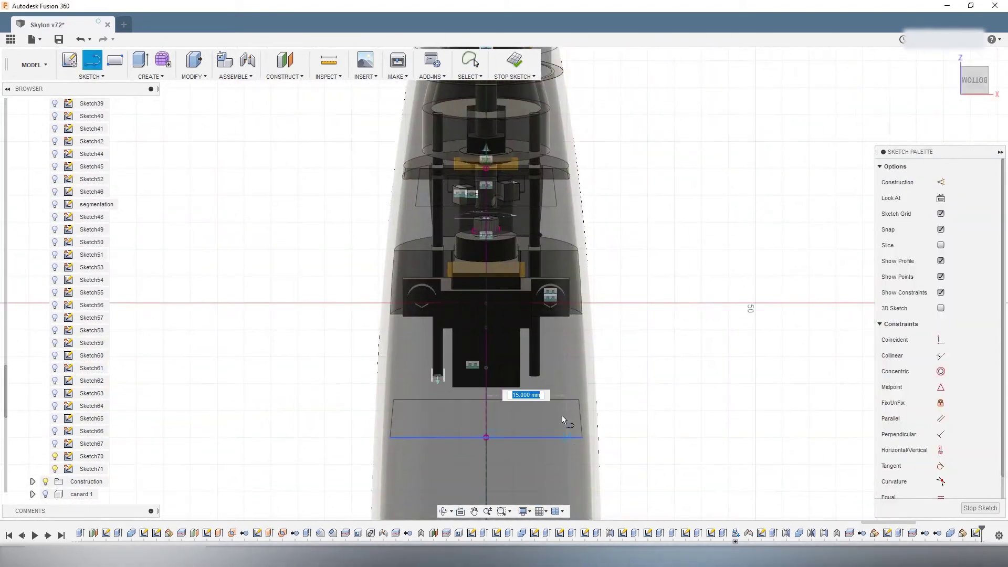
scroll(526, 126, up, 5)
scroll(720, 328, down, 1)
key(Escape)
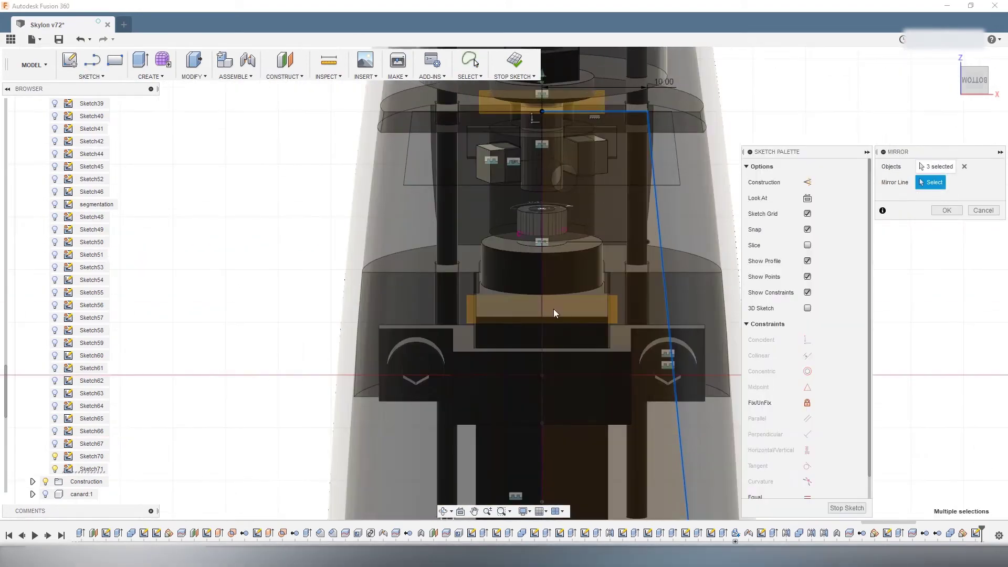
scroll(554, 309, down, 3)
Cut both panel profiles through the engine pod and airframe, then show the hidden enginePod (1) body.
key(e)
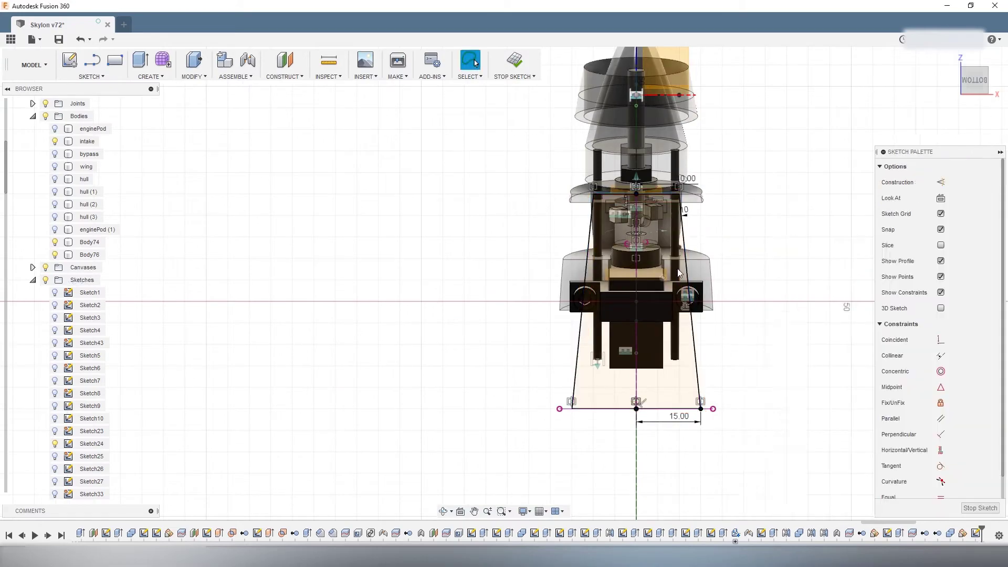
scroll(484, 324, up, 5)
click(484, 325)
shift+middle_drag(484, 325, 51, 132)
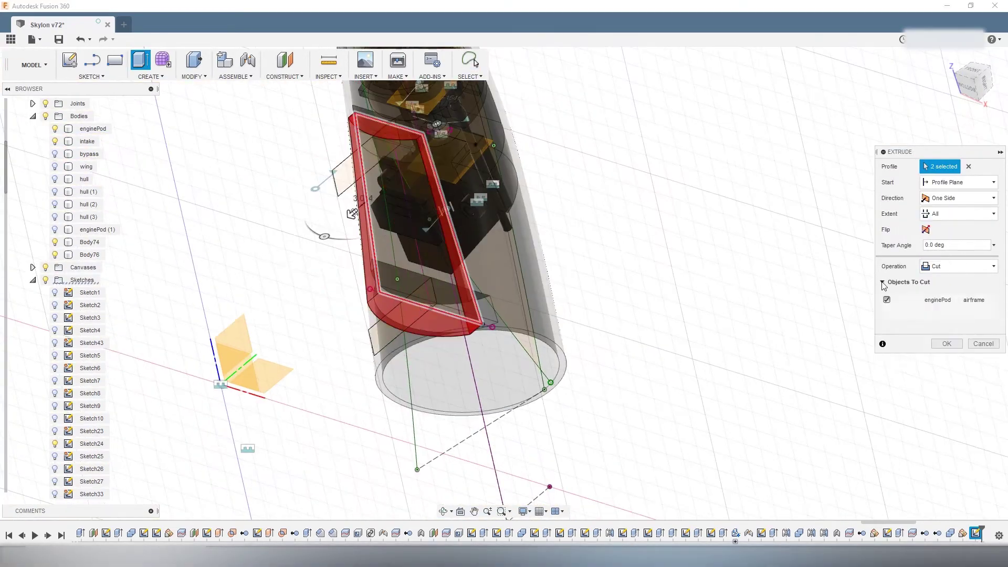
key(Escape)
scroll(48, 180, down, 10)
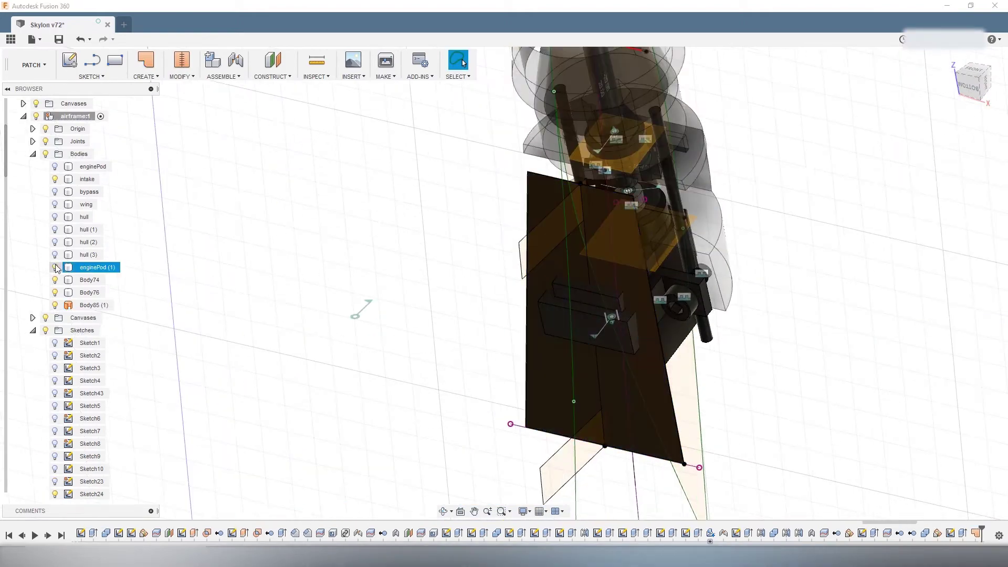
click(54, 267)
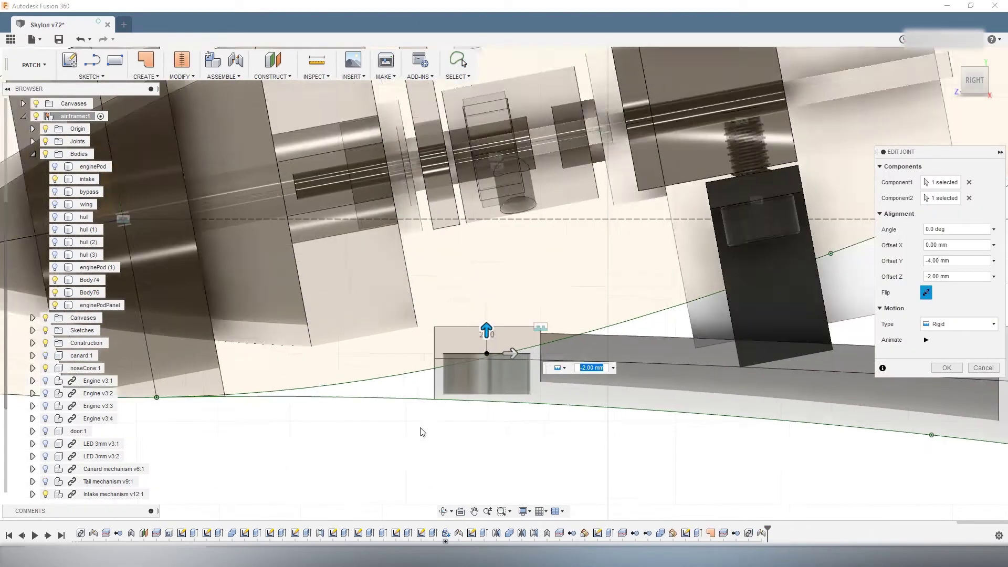
Zoom around the model and select the enginePod (1) body.
scroll(362, 428, up, 3)
scroll(77, 439, down, 2)
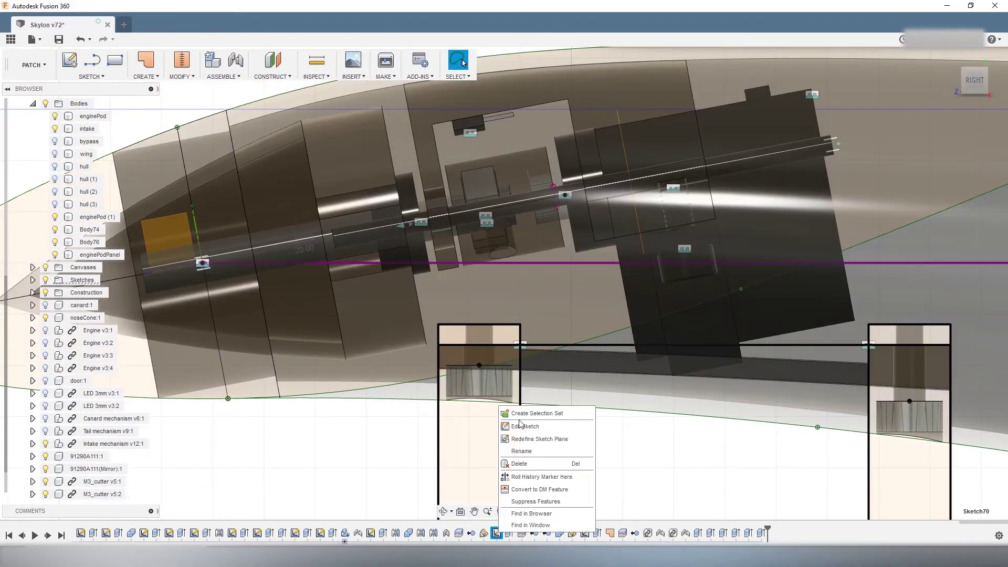
click(520, 426)
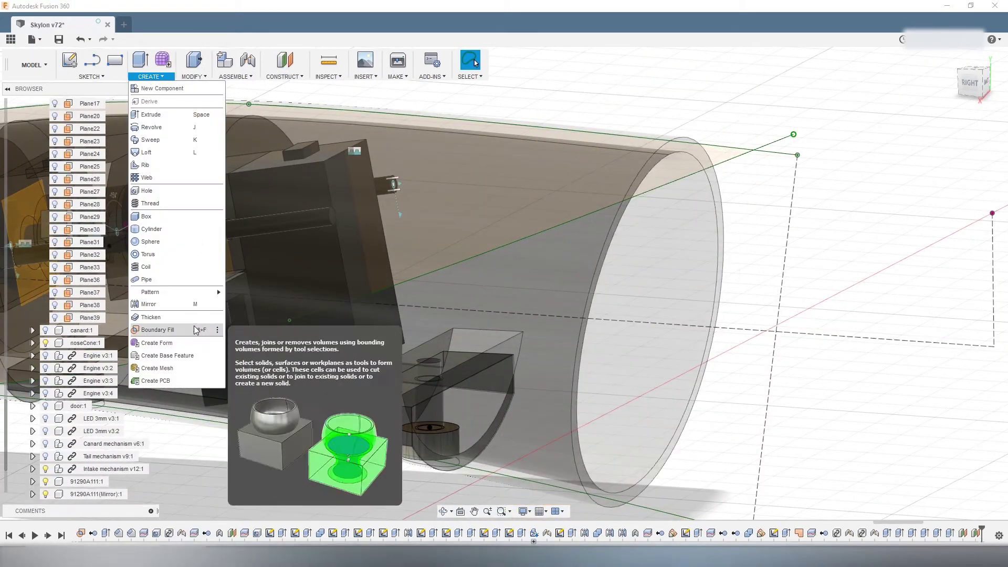
Boundary-fill the enclosed volume, then sketch on the circular end face and project its edges.
click(158, 329)
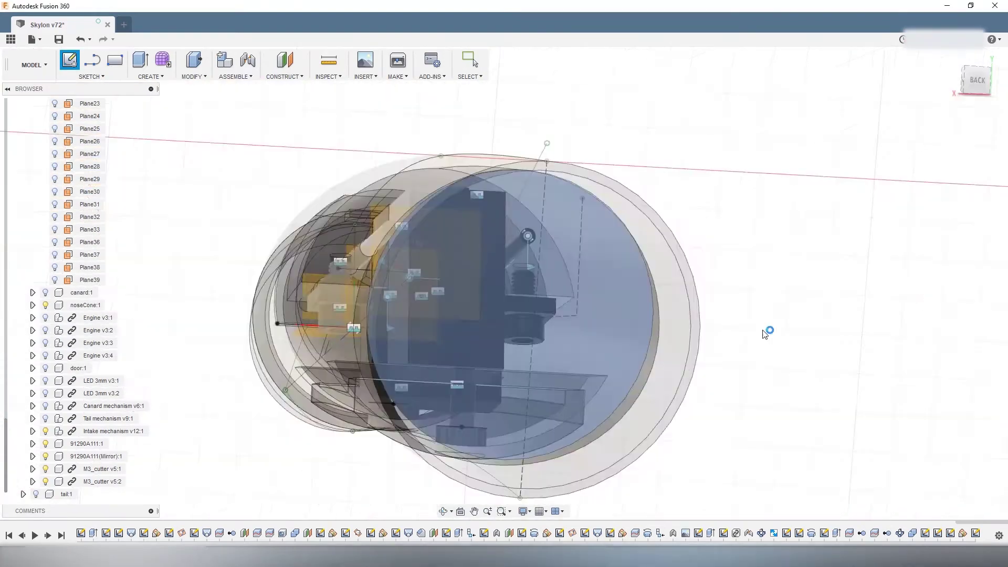
click(636, 449)
key(p)
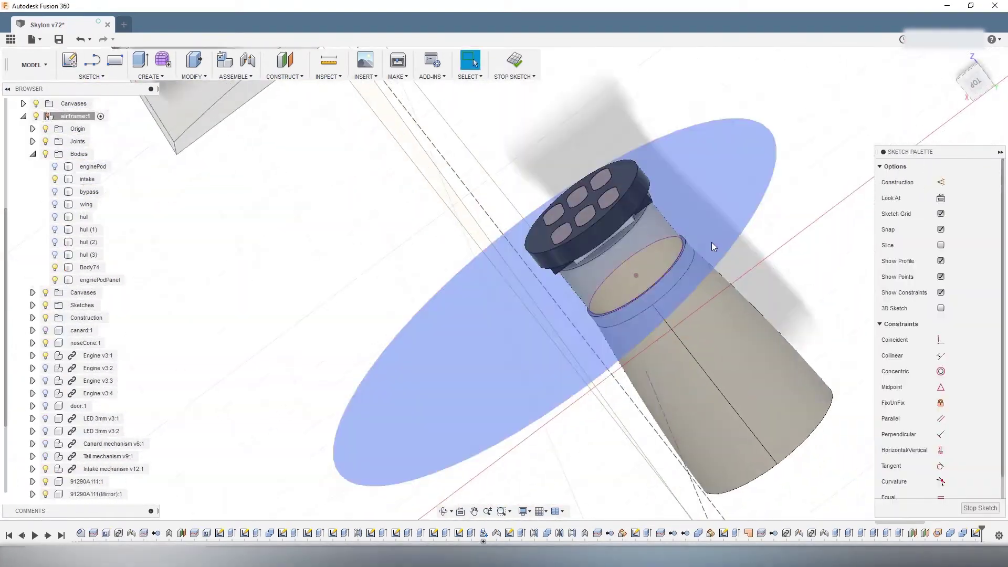